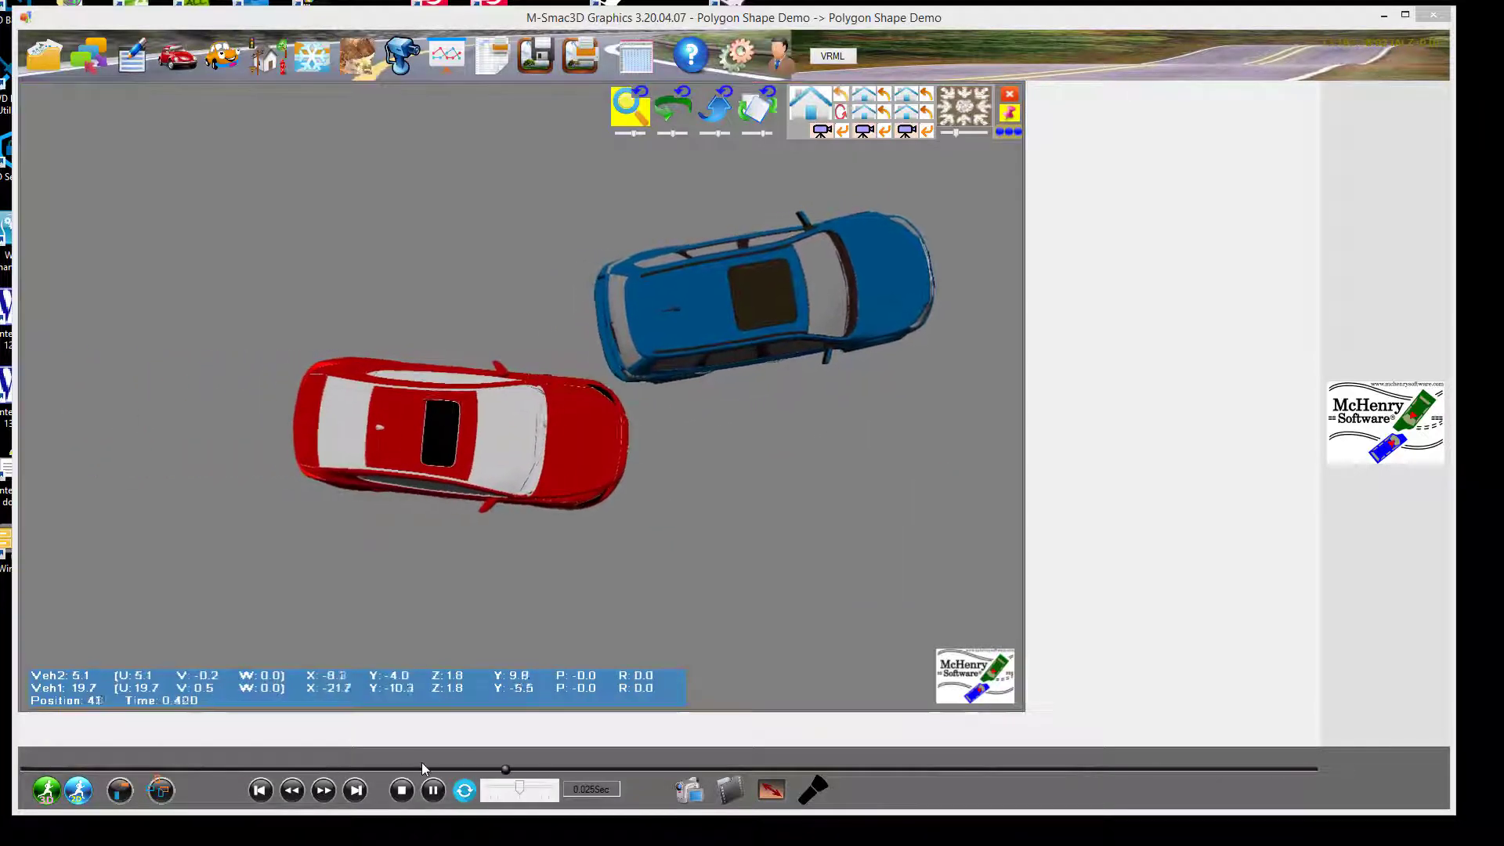
Step: Pause the near-miss replay at 0.630 s and bring up the VEH ACCEL chart
left_click(433, 789)
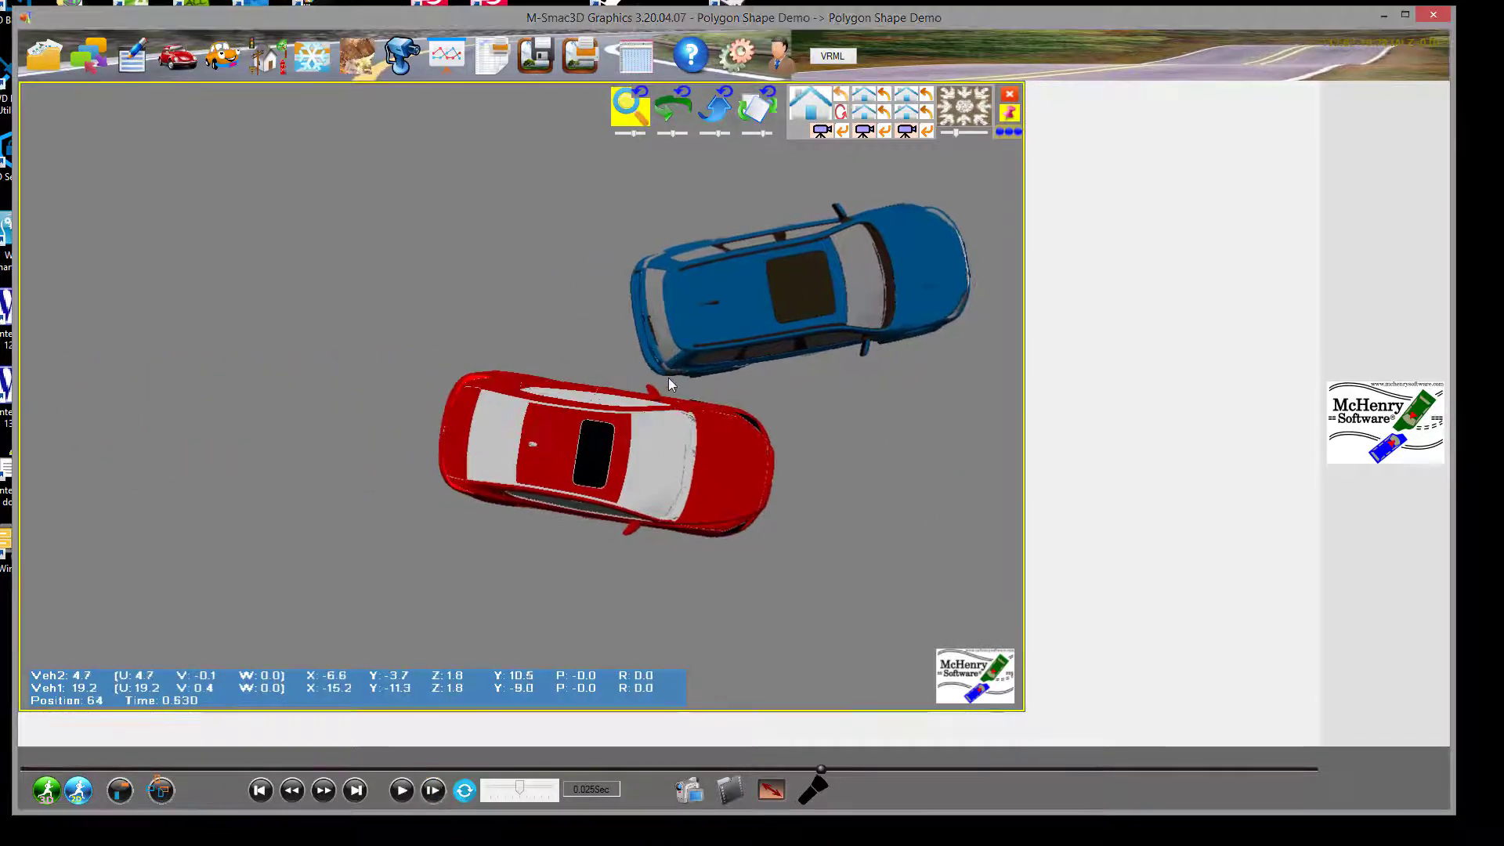
left_click(443, 61)
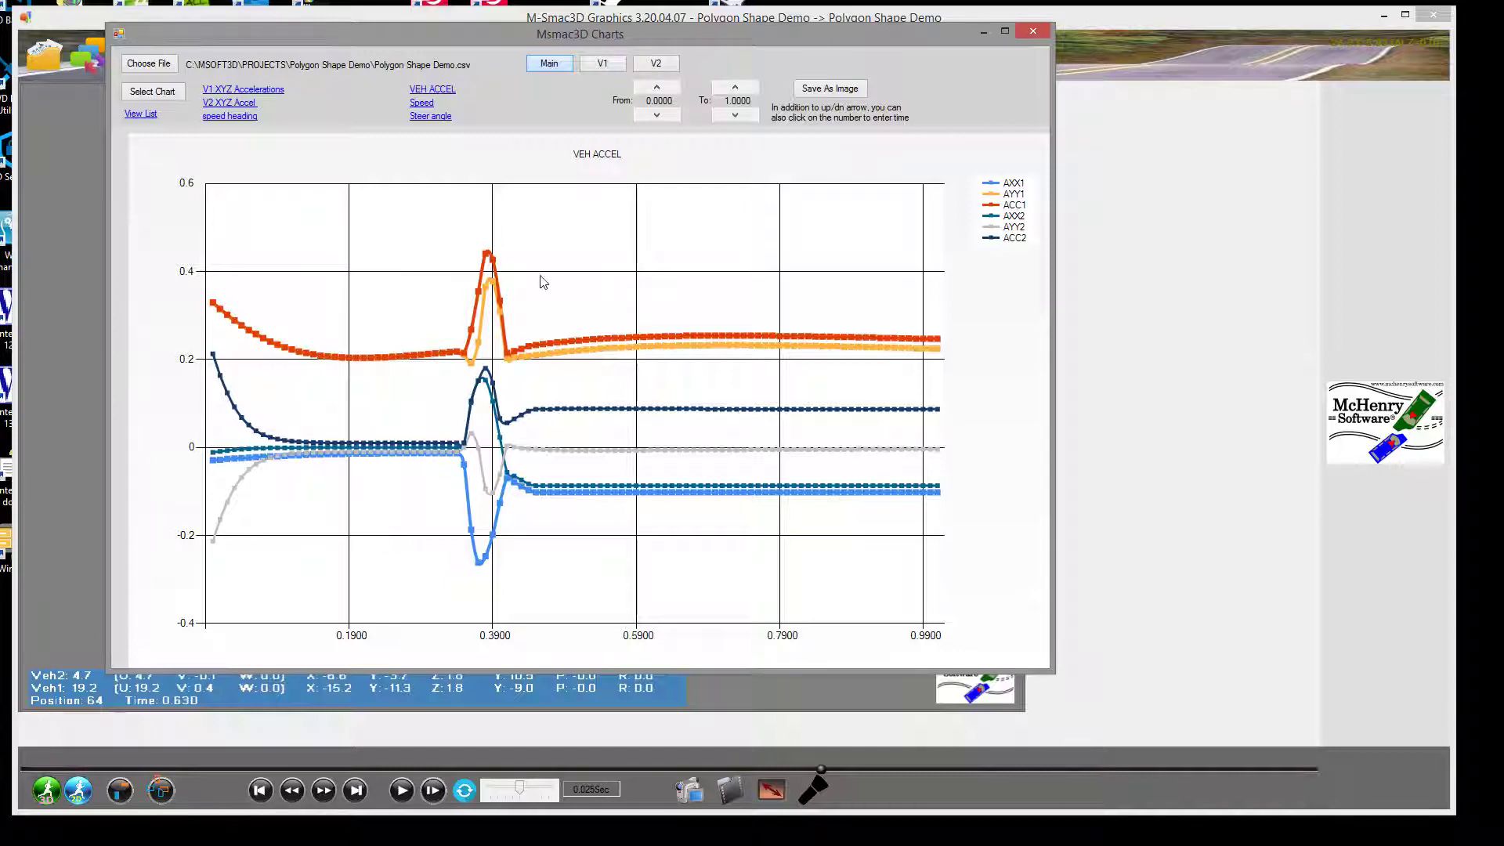
Step: Close the VEH ACCEL chart after reviewing the spike near 0.39 s
left_click(1034, 32)
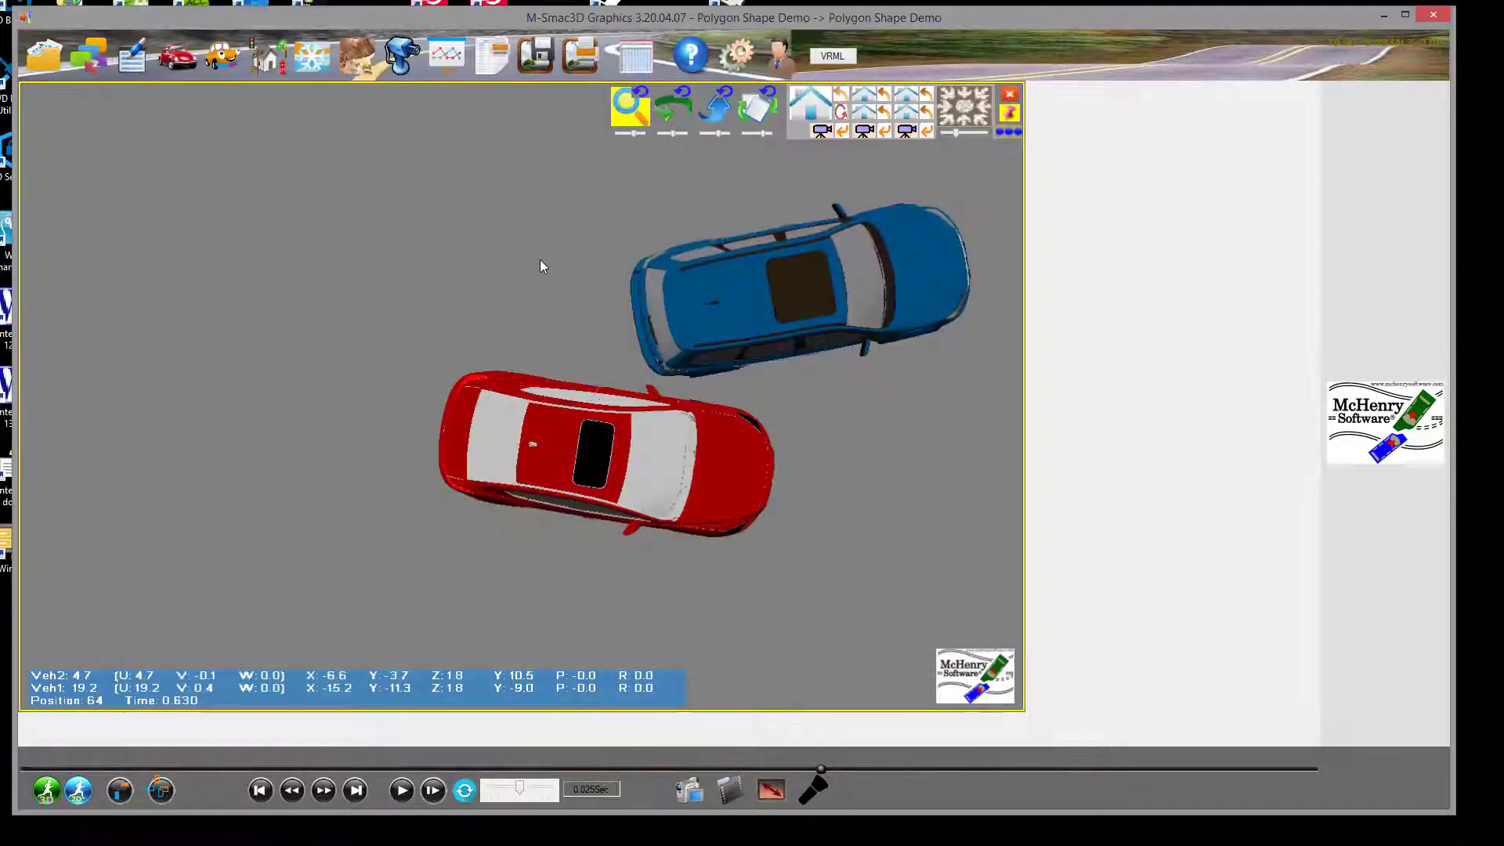
Step: Launch the 2D mGraphic playback from the Classic Medit3D flyout
left_click(634, 62)
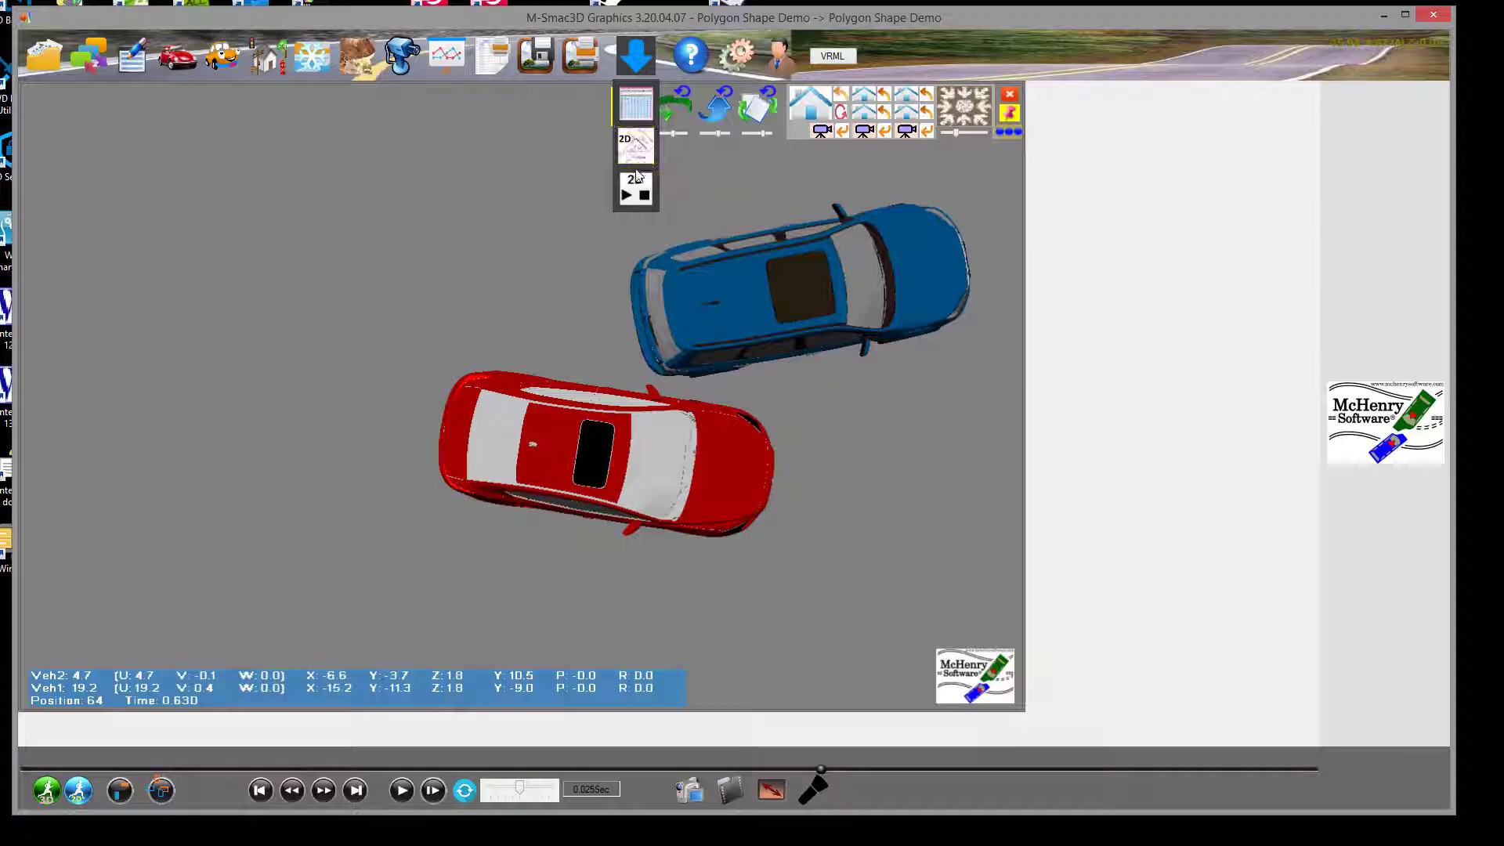
left_click(627, 181)
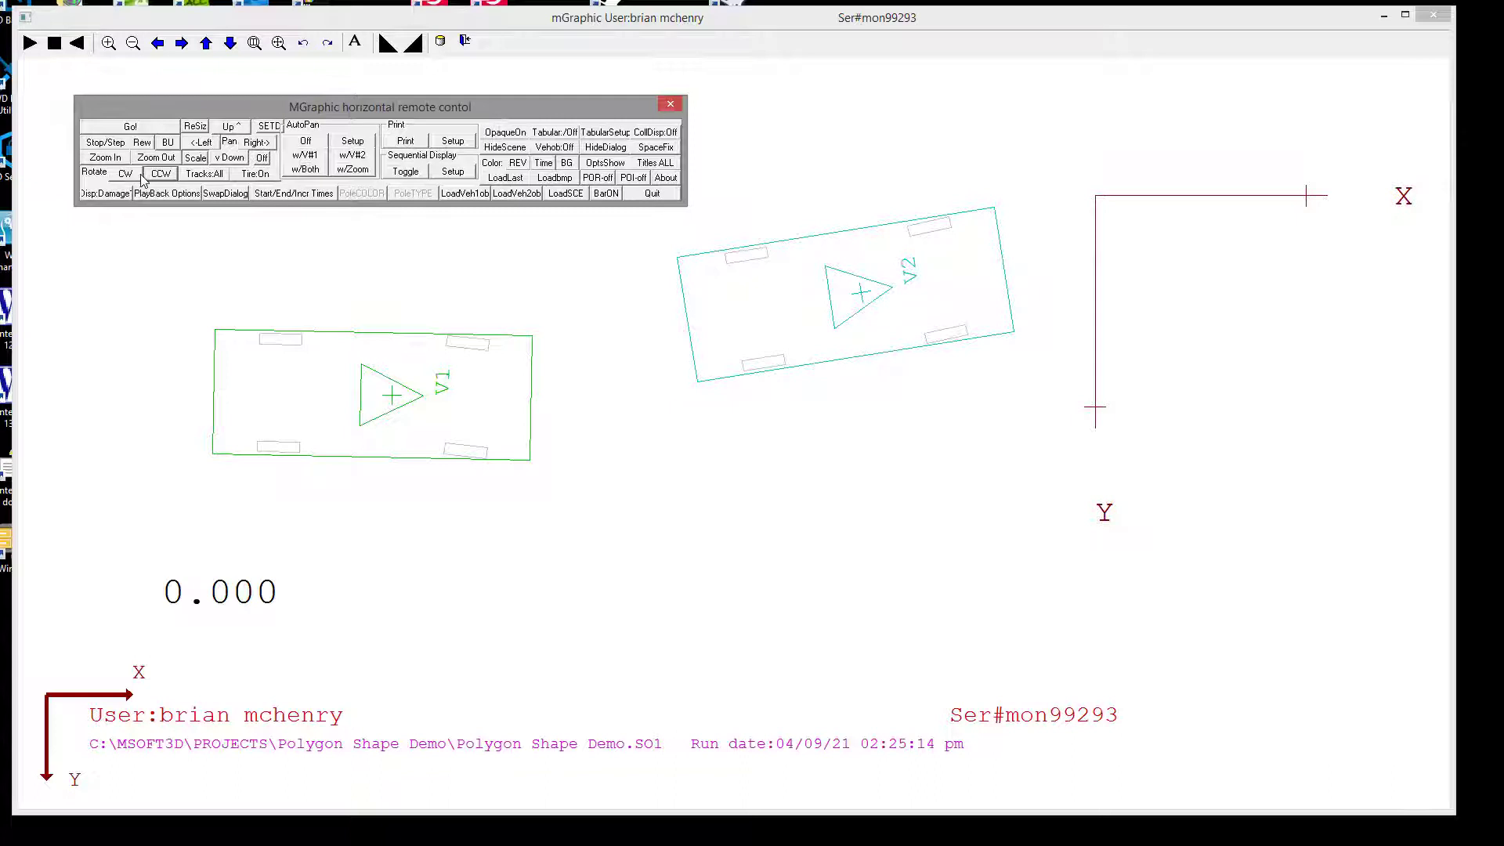
Step: Set CollDisp to Vectors:On, play the 2D run, then quit back to the 3D scene
left_click(662, 133)
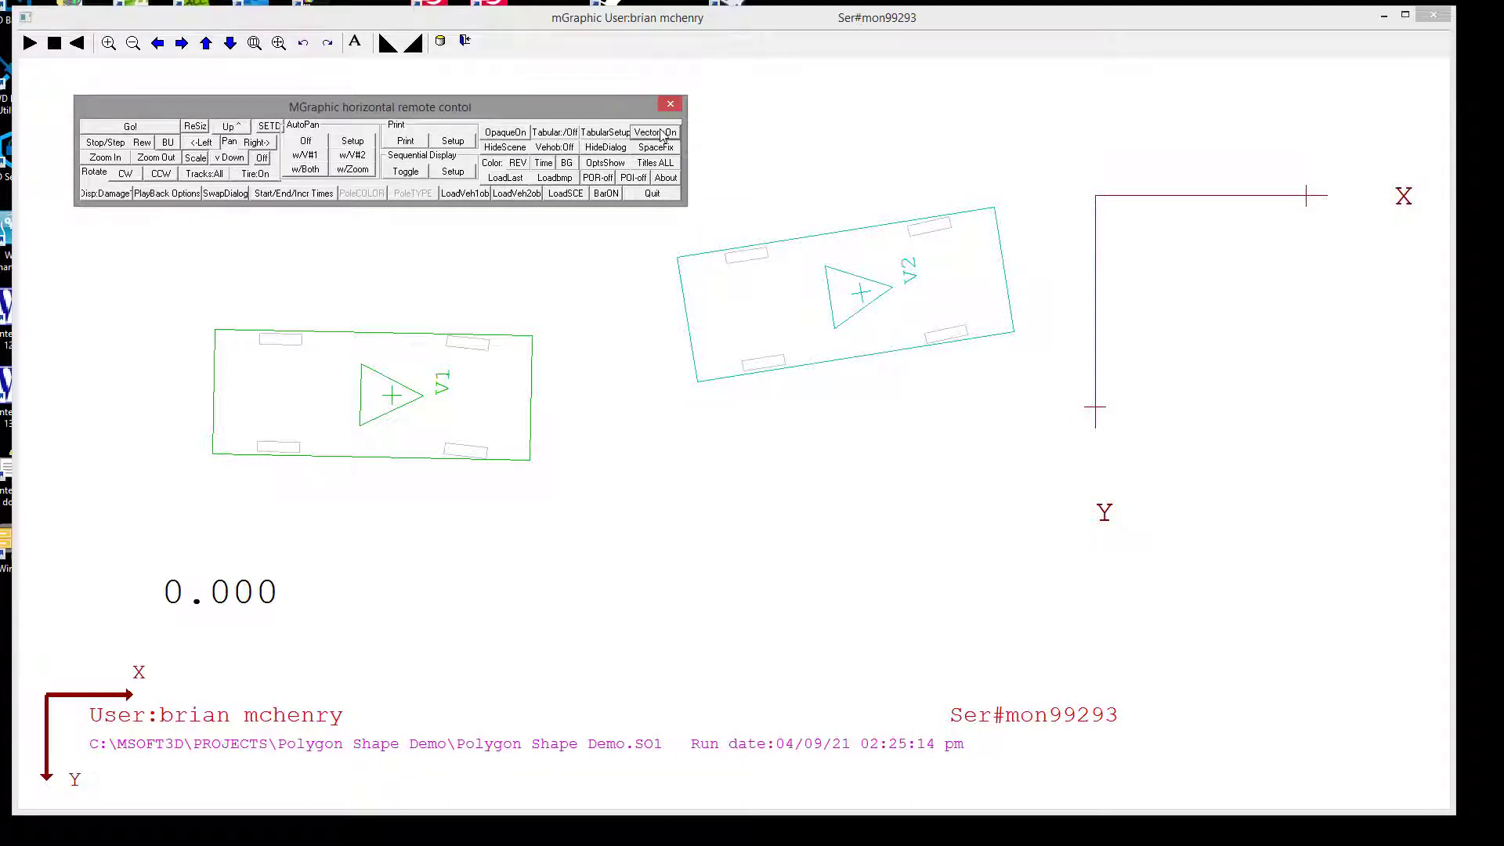
left_click(145, 128)
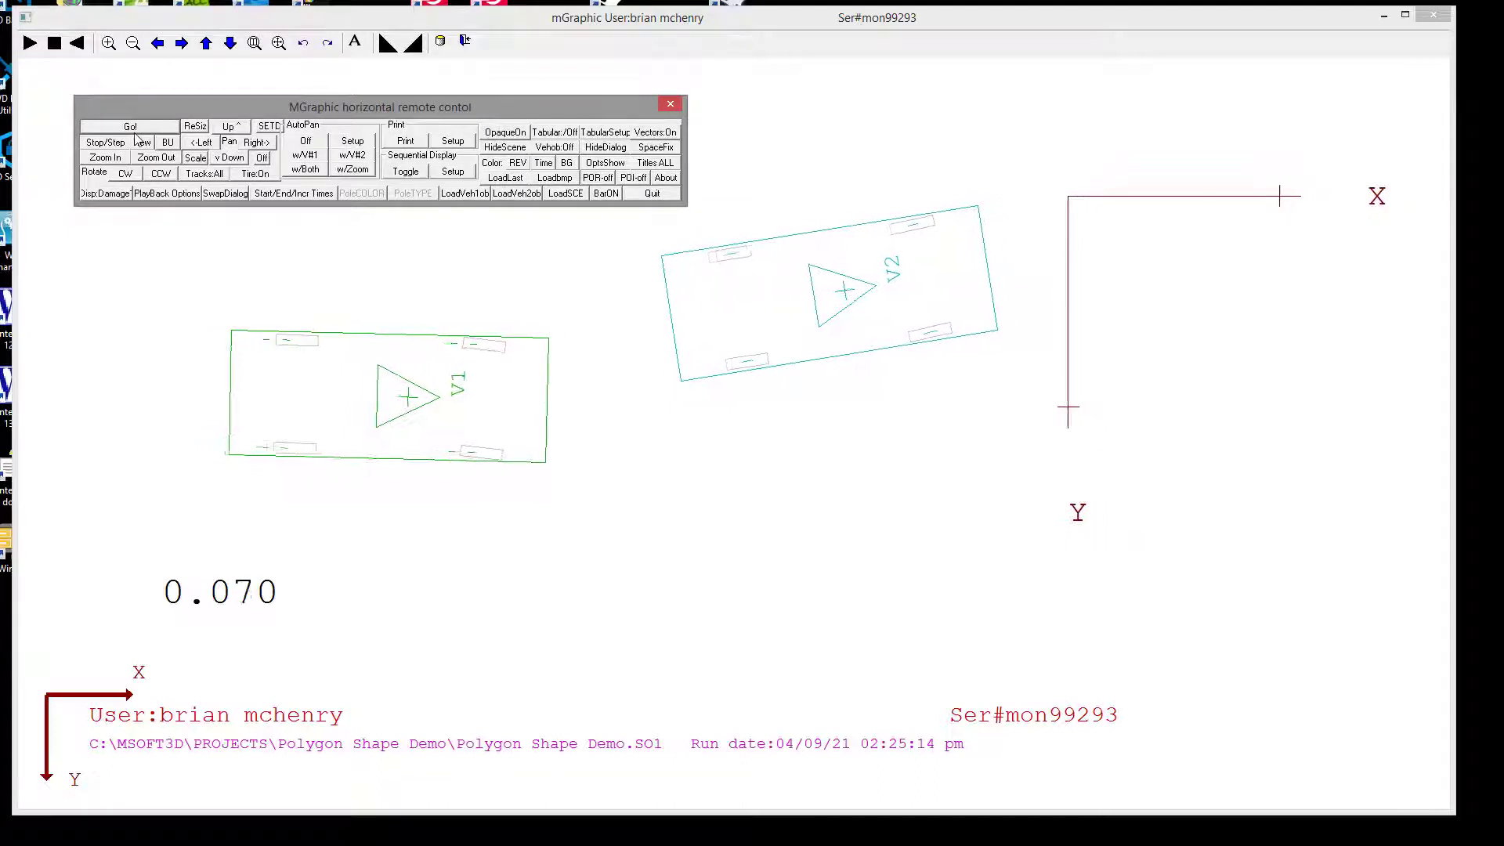
left_click(666, 197)
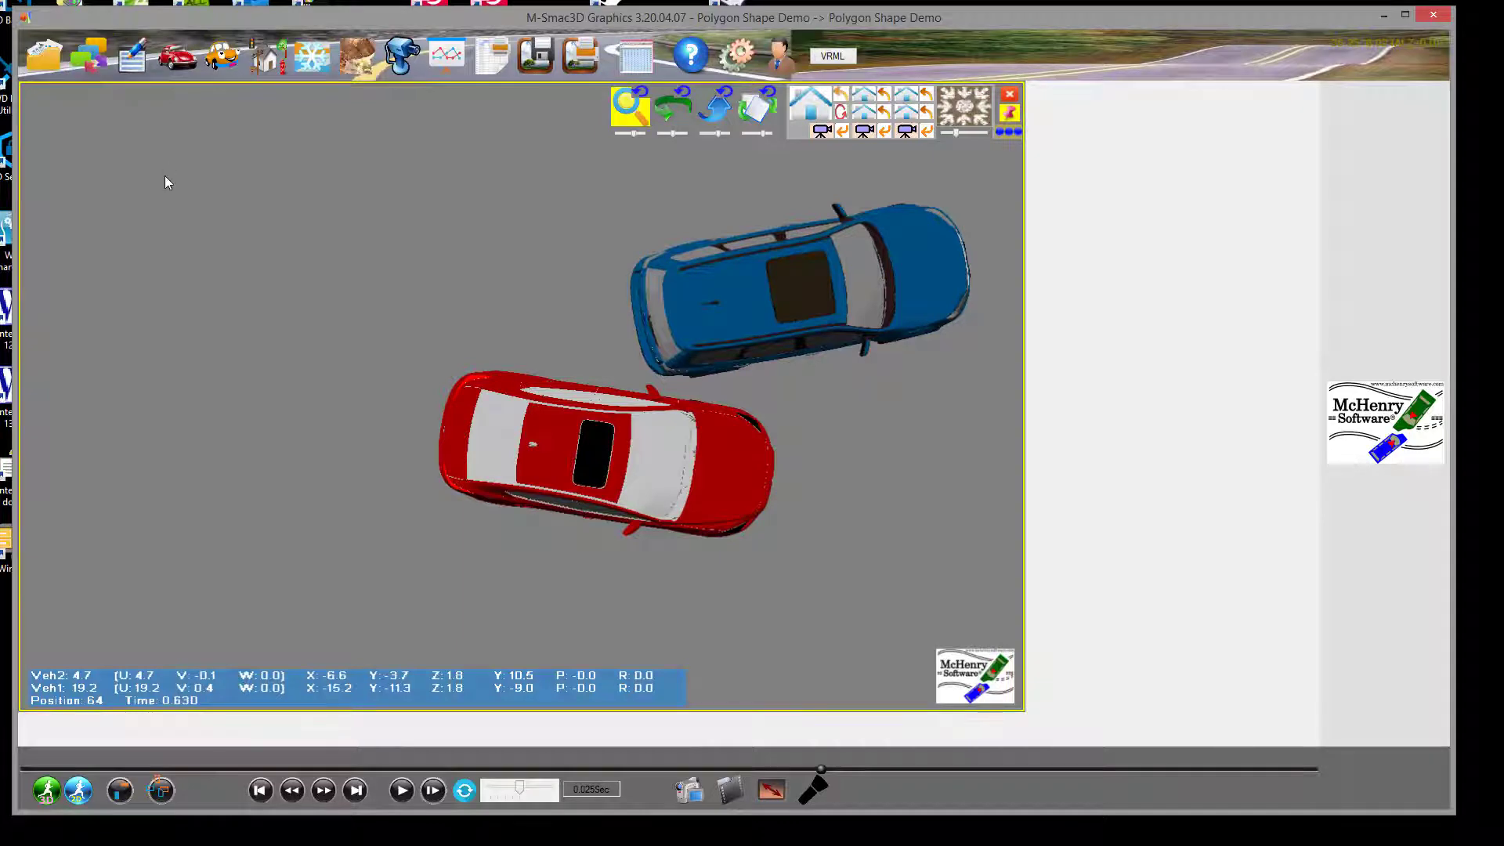
Step: Rewind to 0.000 s and select Simulated Vehicle 1, the red car
left_click(260, 790)
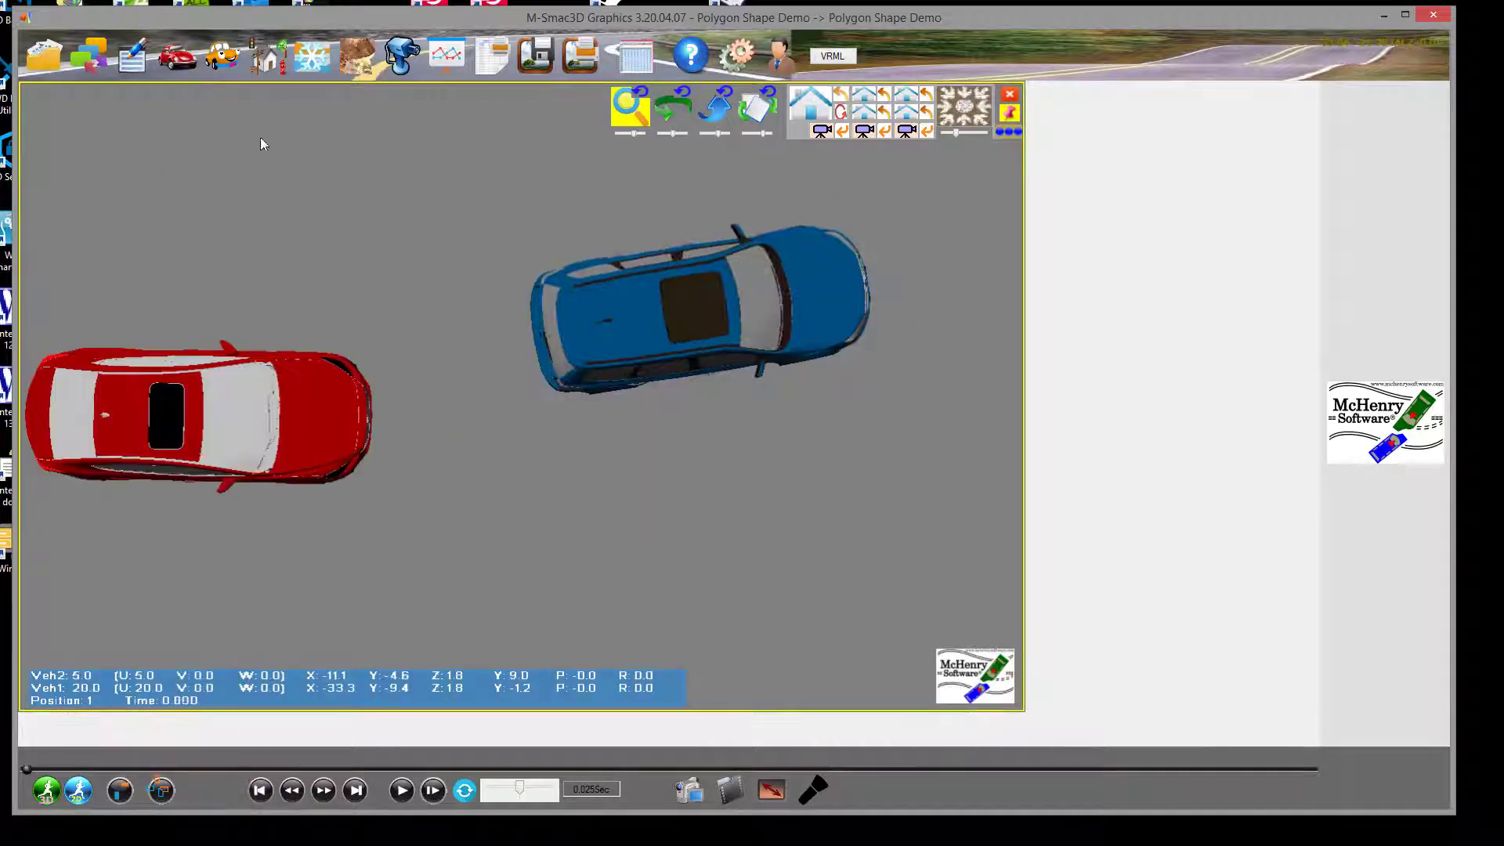
left_click(174, 59)
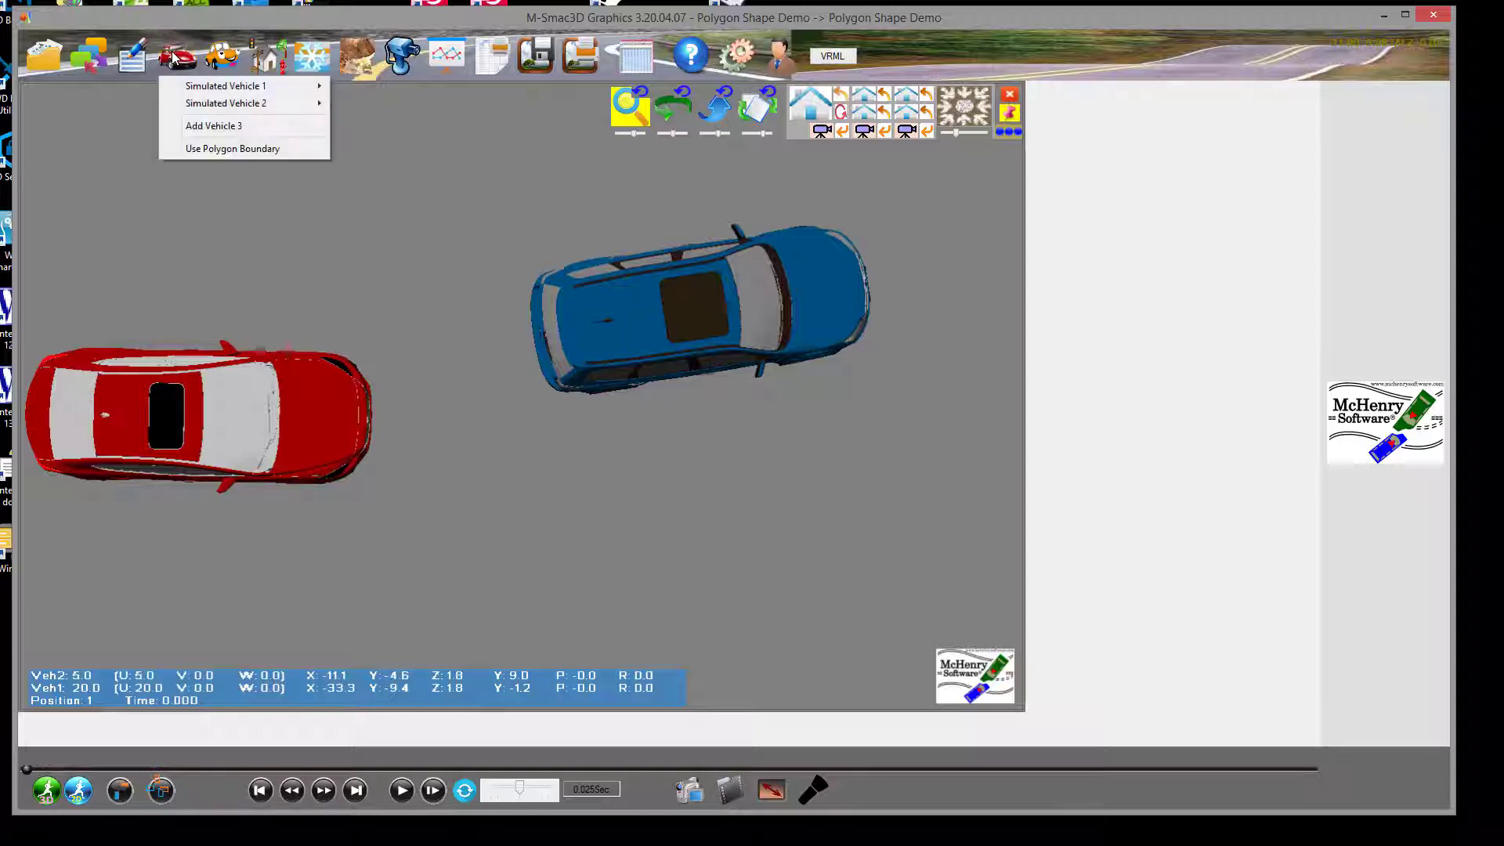
mouse_move(190, 88)
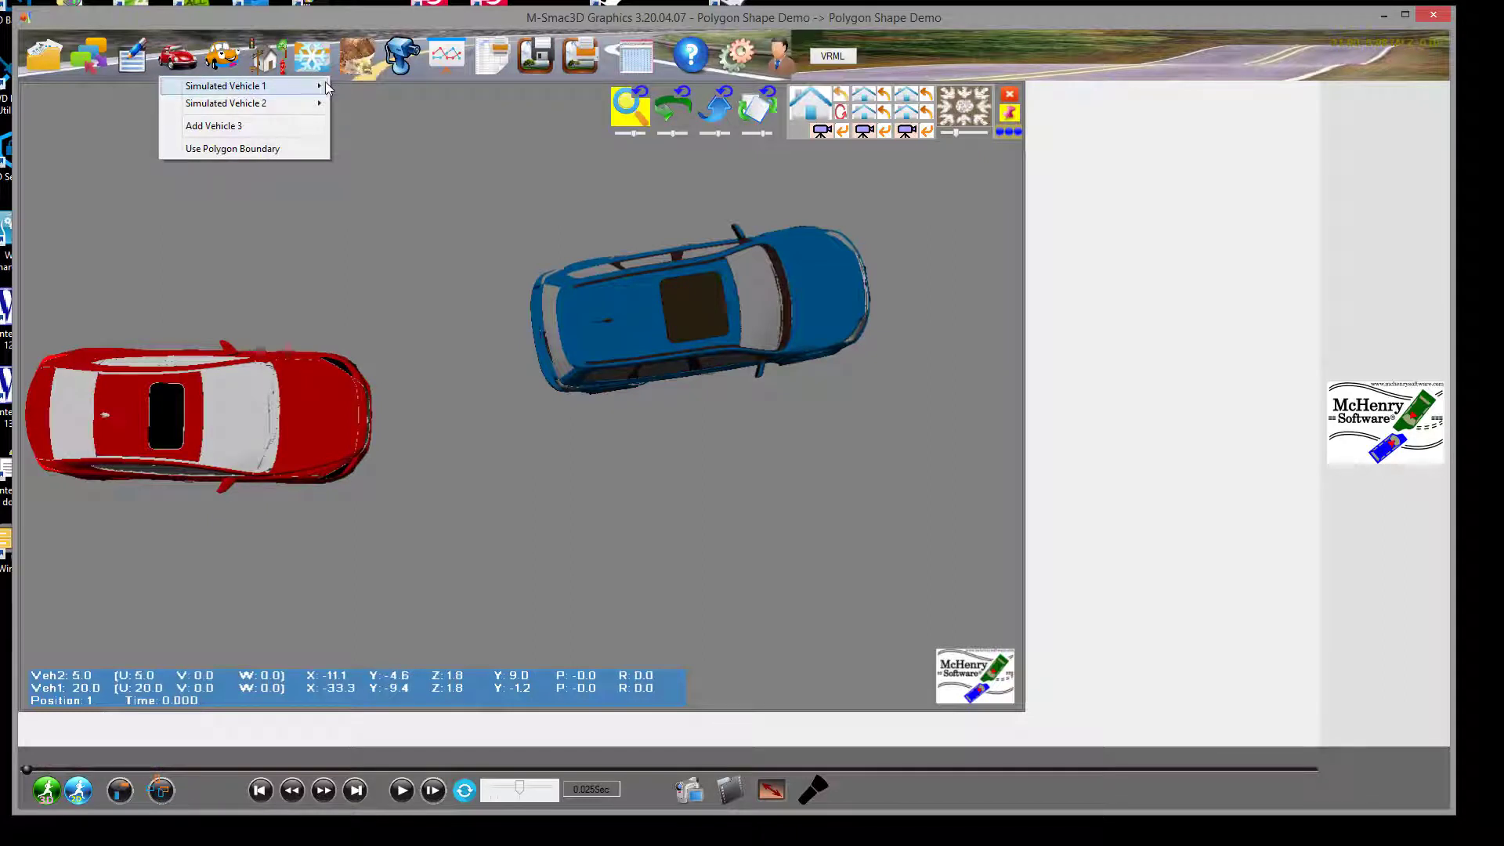
mouse_move(323, 88)
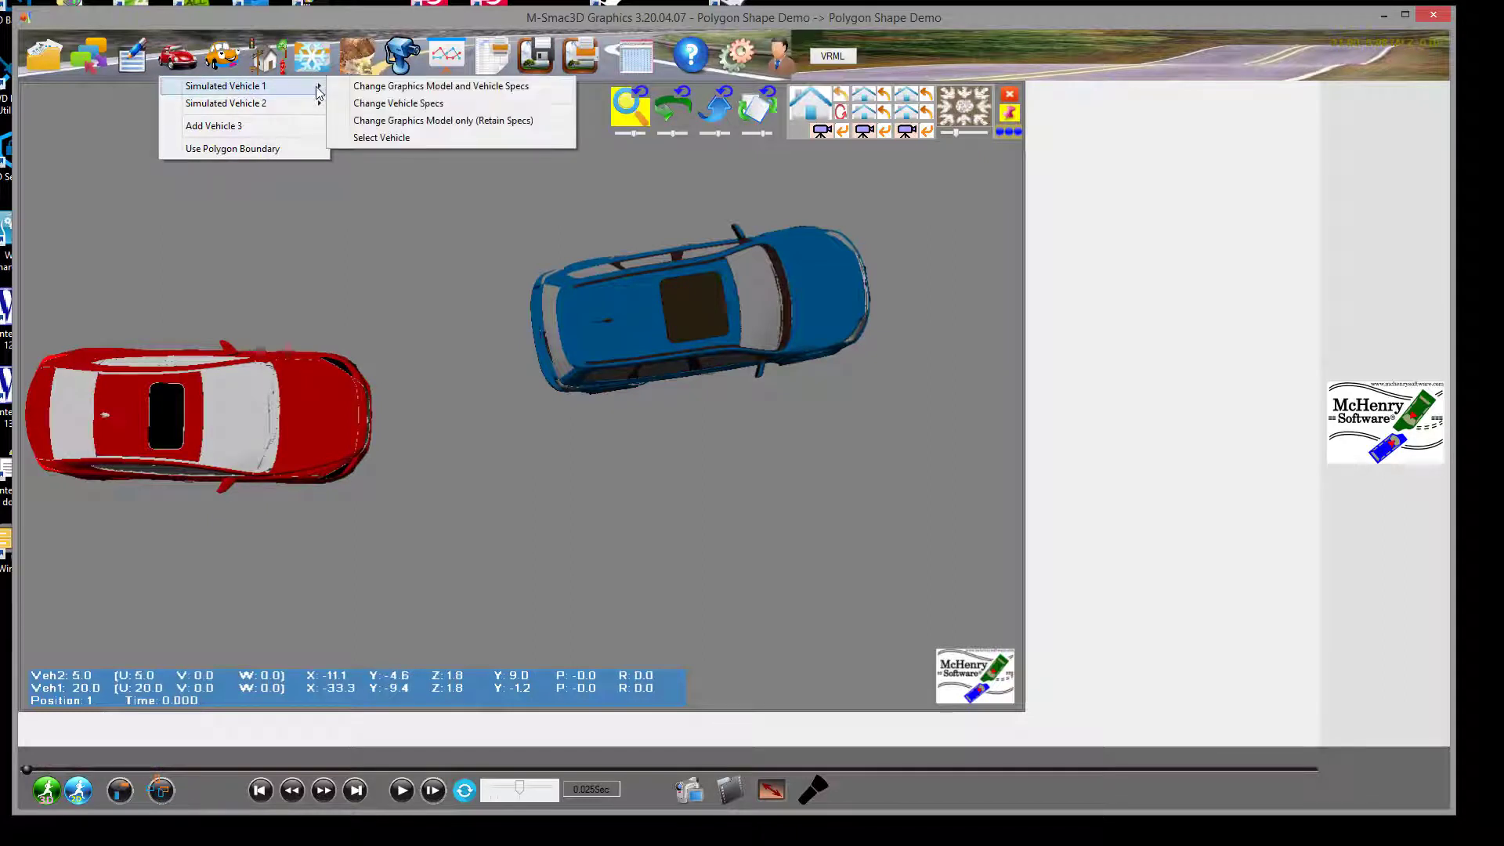
left_click(369, 141)
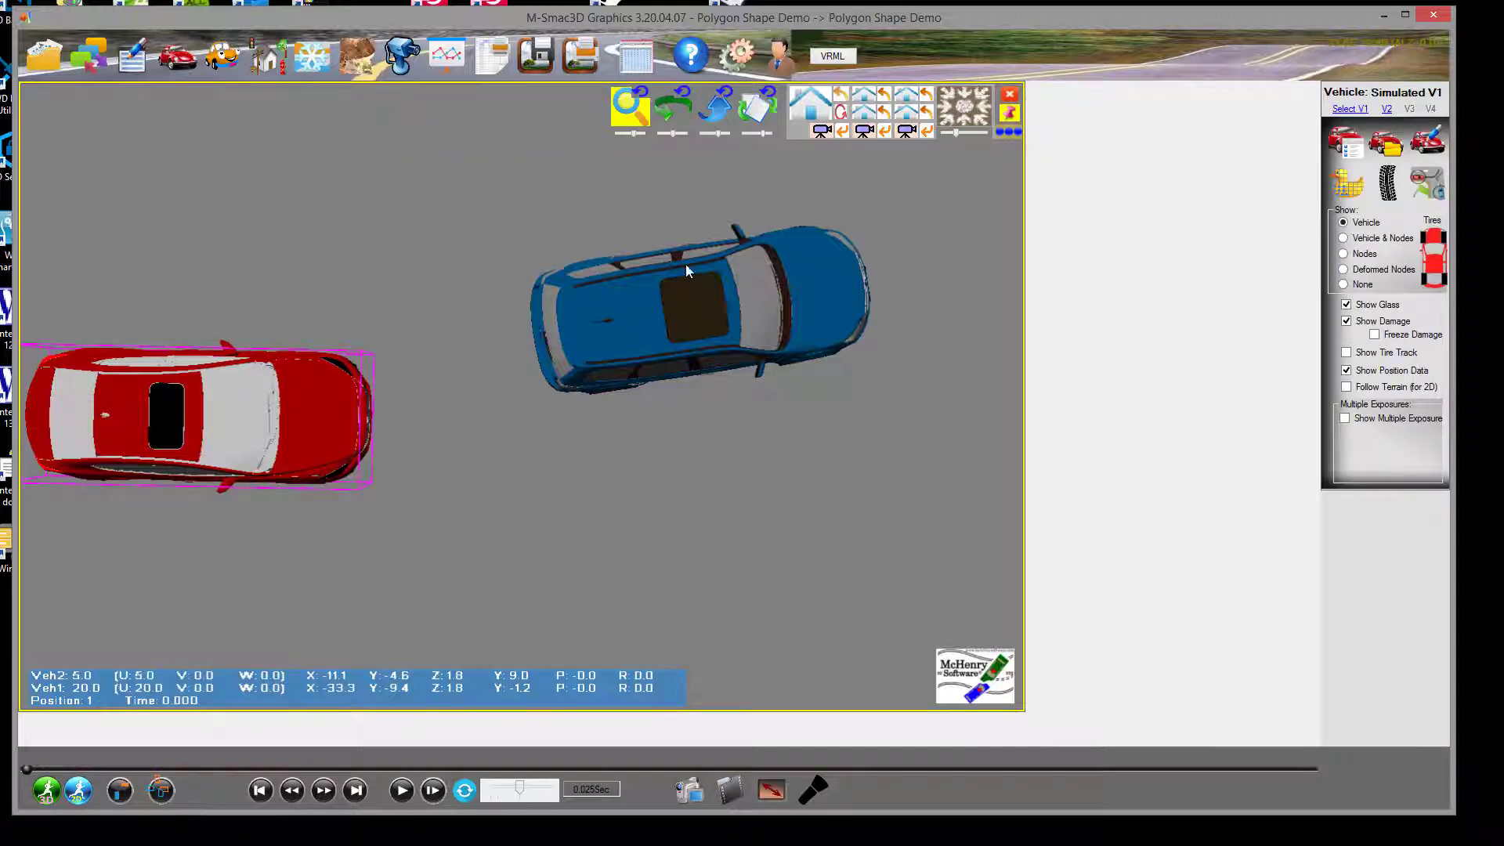
Step: Toggle the vehicle panel to Simulated V2 and back to V1, then reopen the vehicle menu
left_click(678, 289)
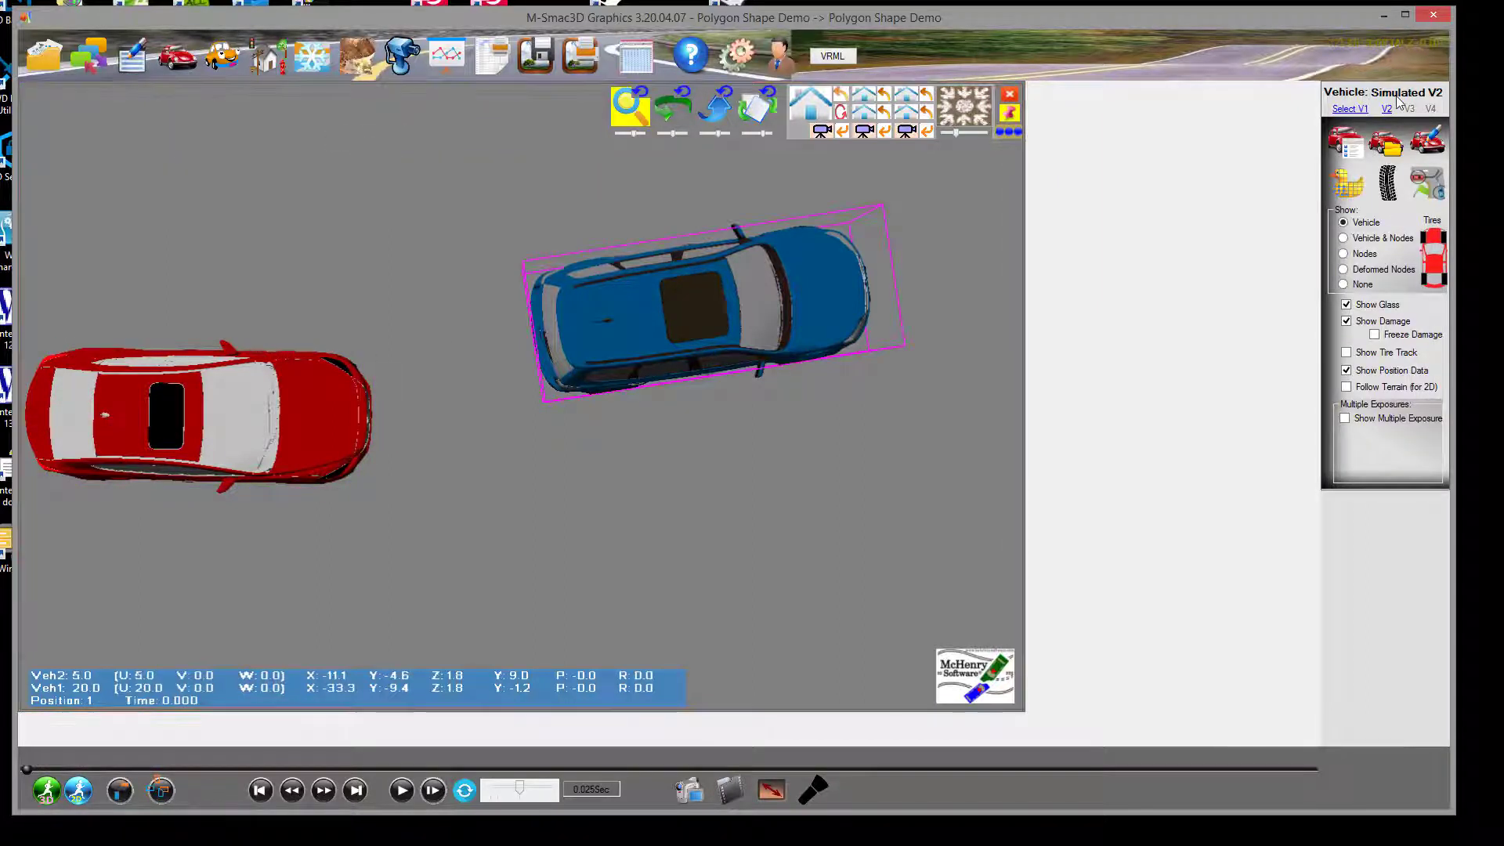
left_click(157, 419)
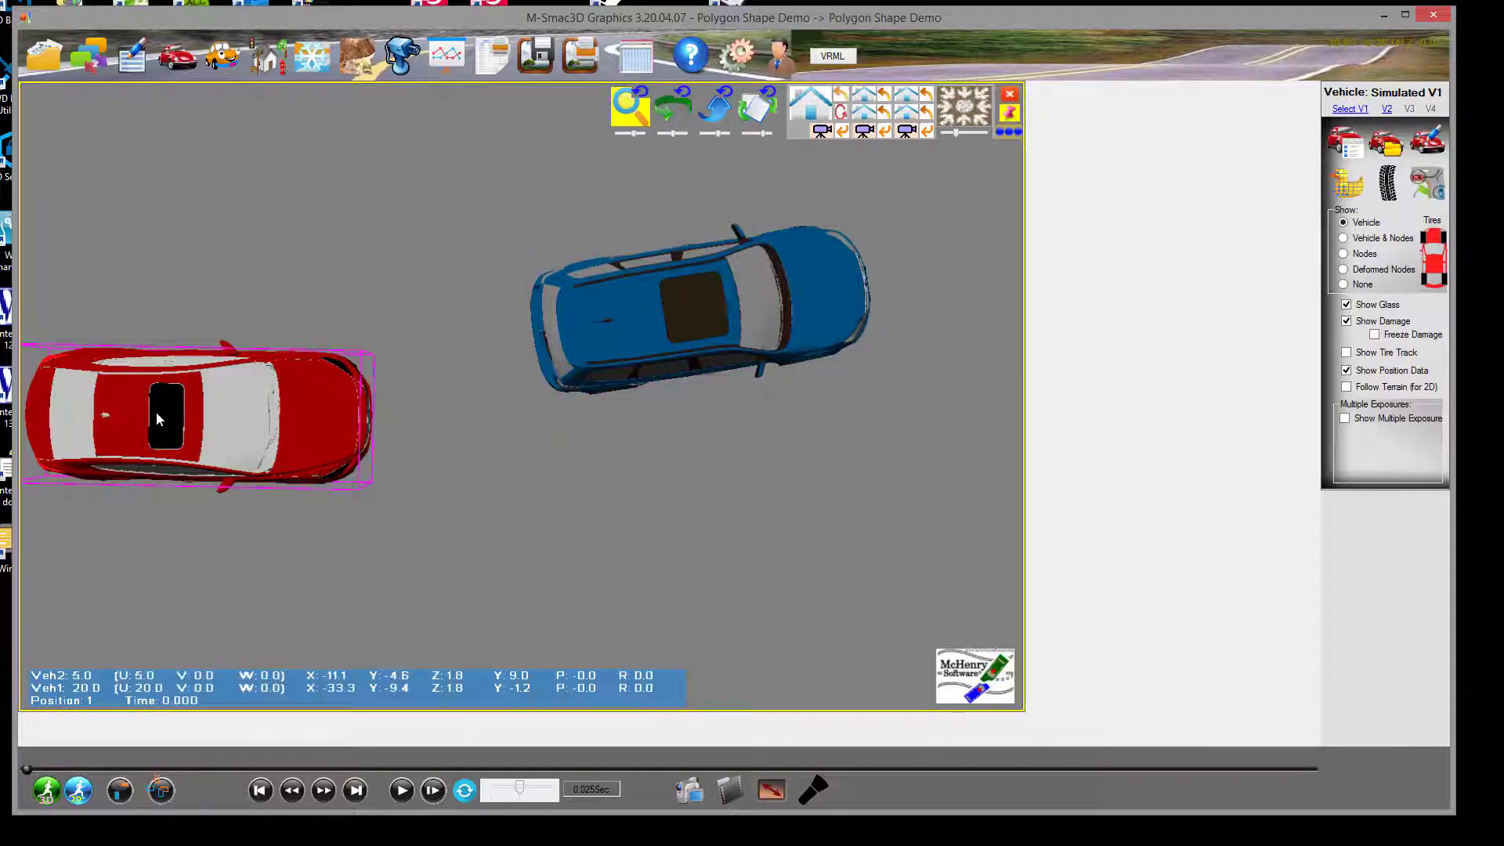
left_click(186, 71)
mouse_move(197, 110)
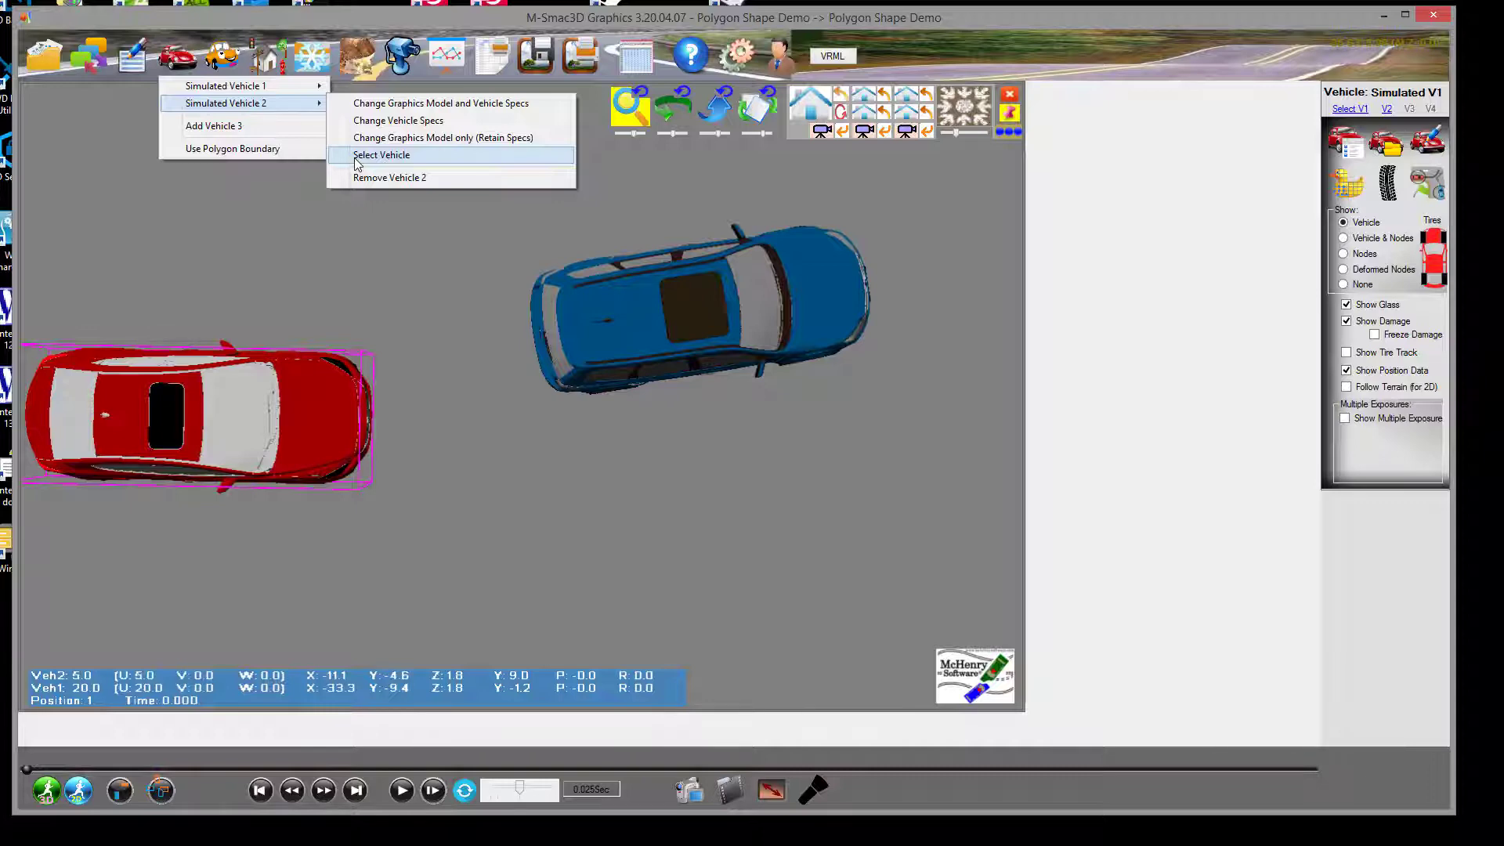
Step: Switch both cars to Use Polygon Boundary
left_click(356, 156)
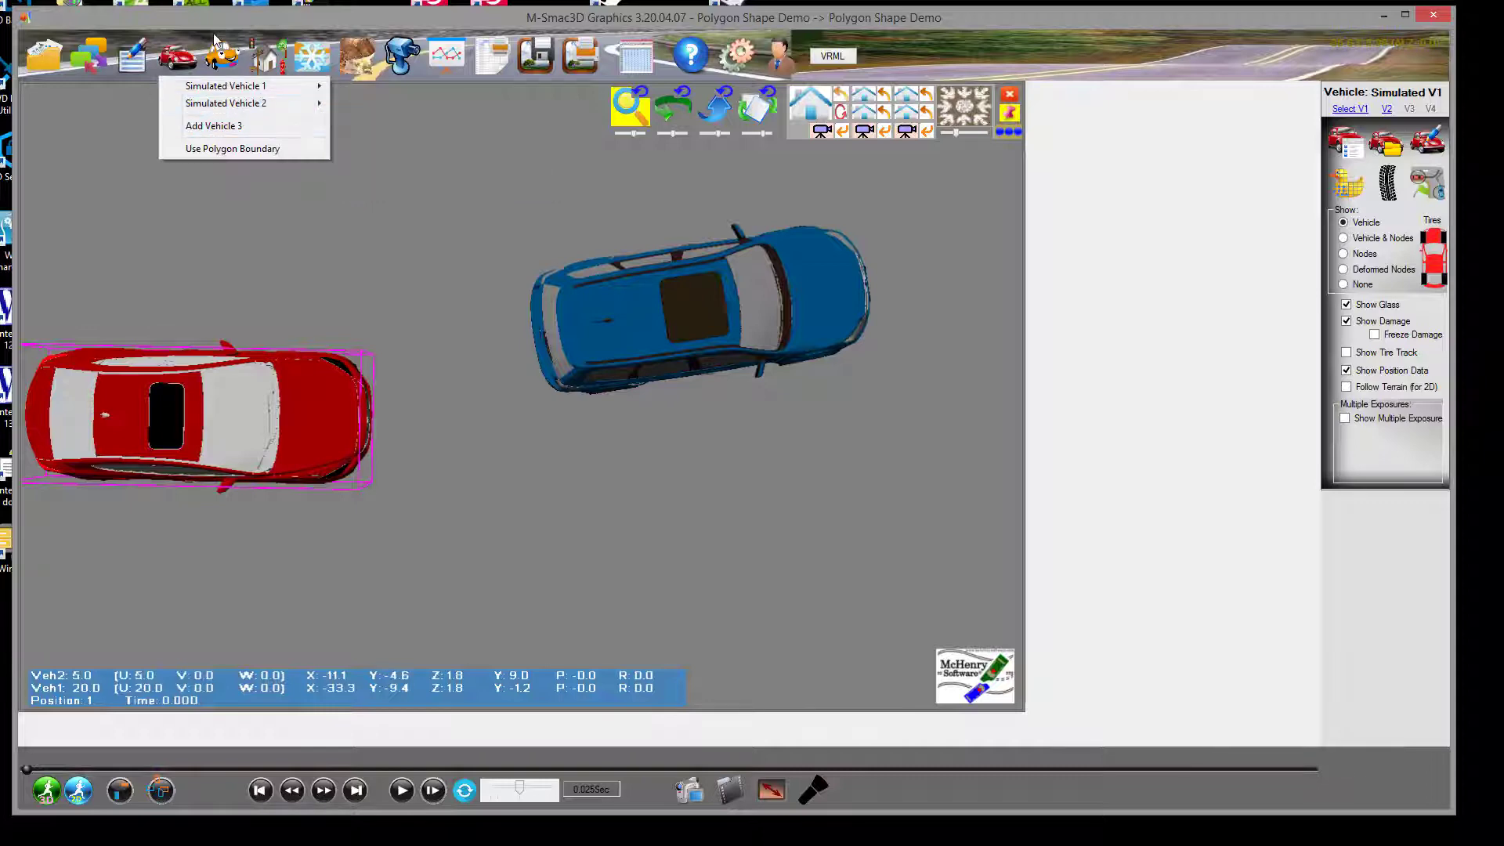
left_click(177, 56)
left_click(202, 152)
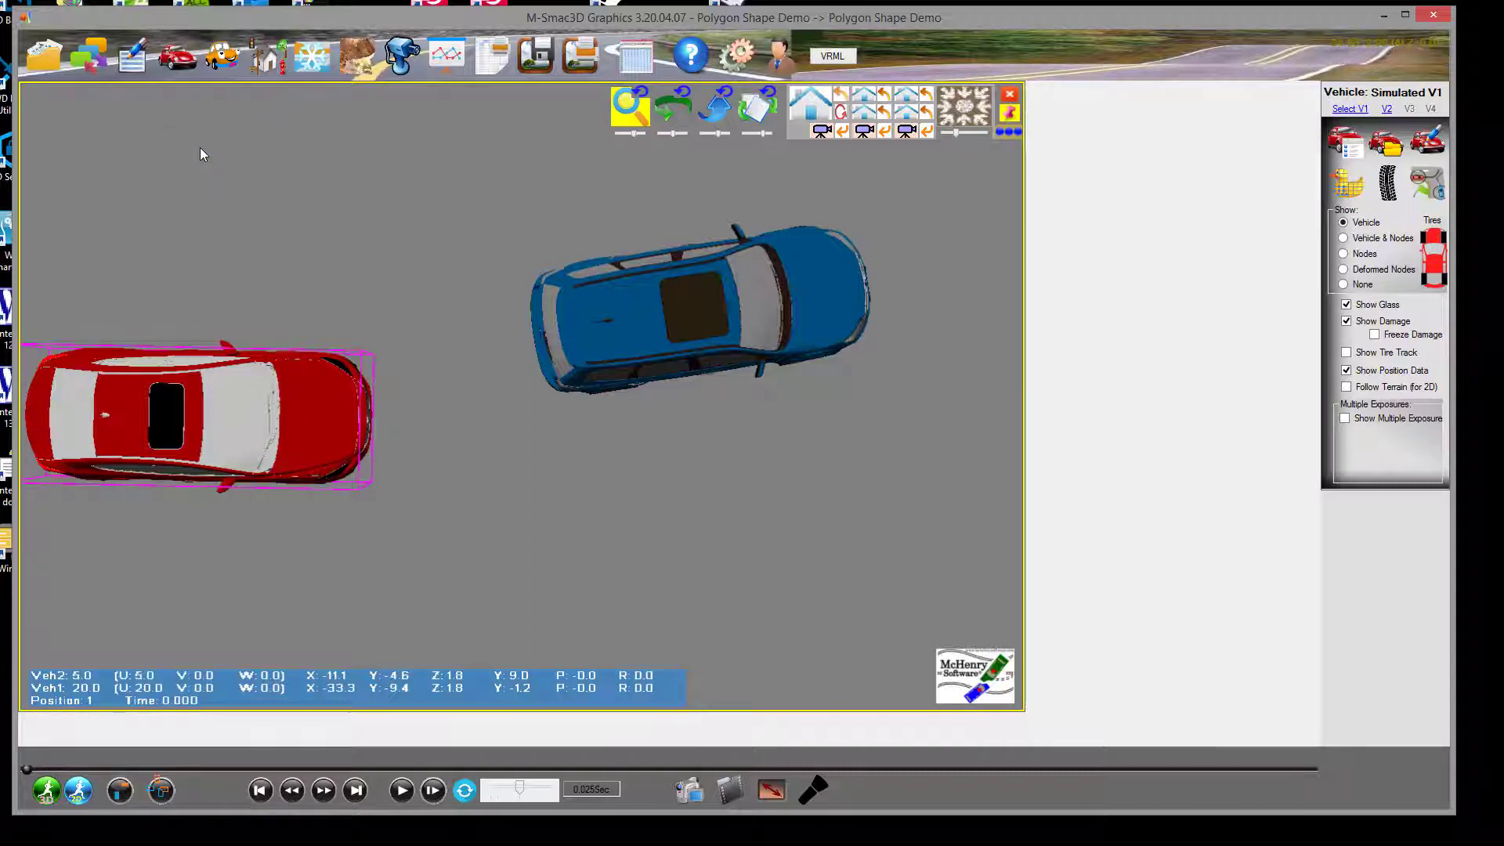
Step: Turn on Show Polygon Boundary so boundary points outline both cars
left_click(176, 53)
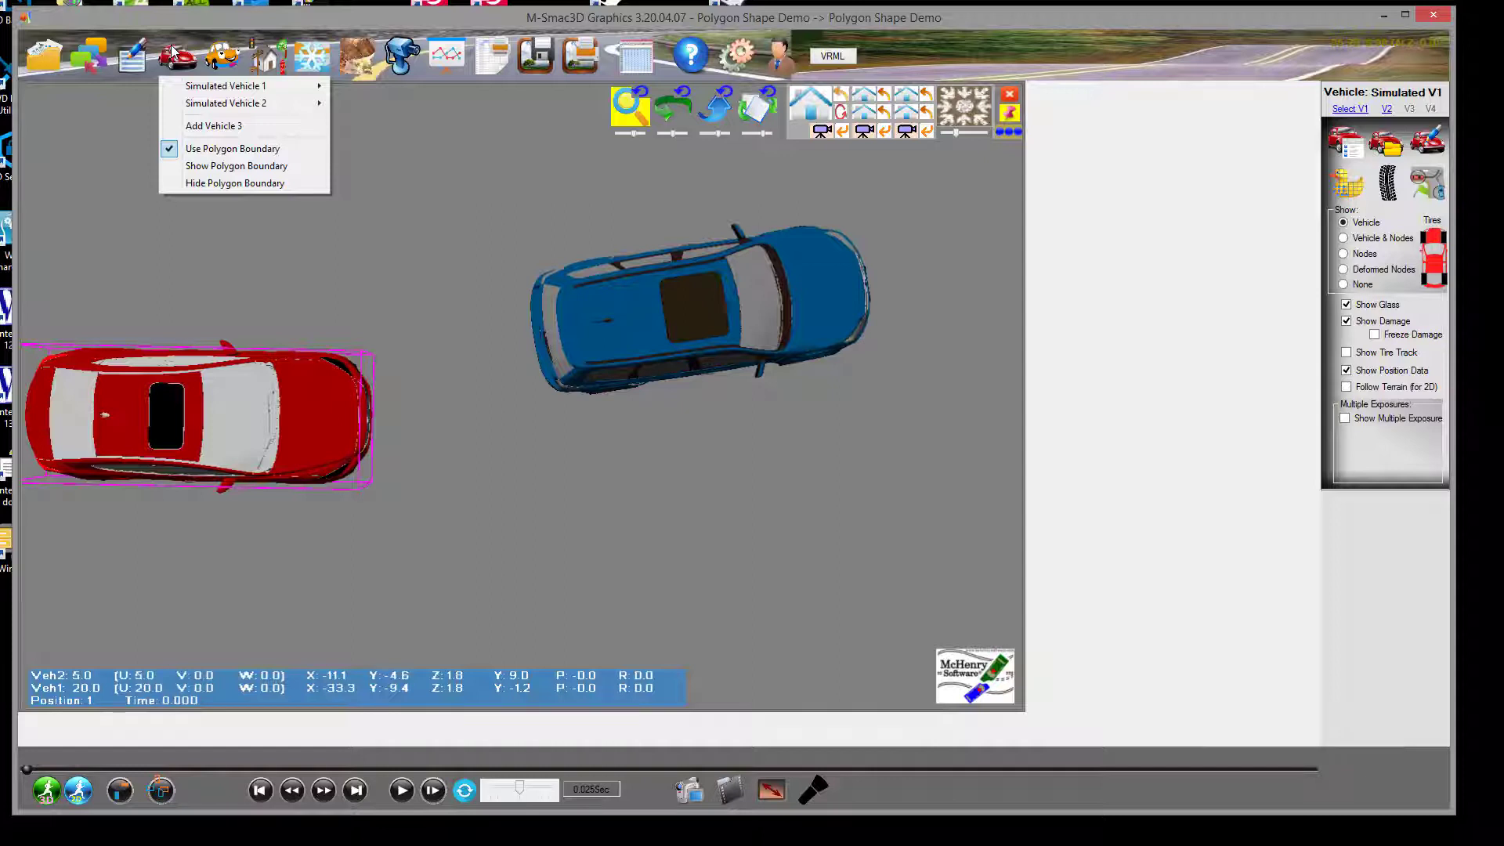
left_click(217, 172)
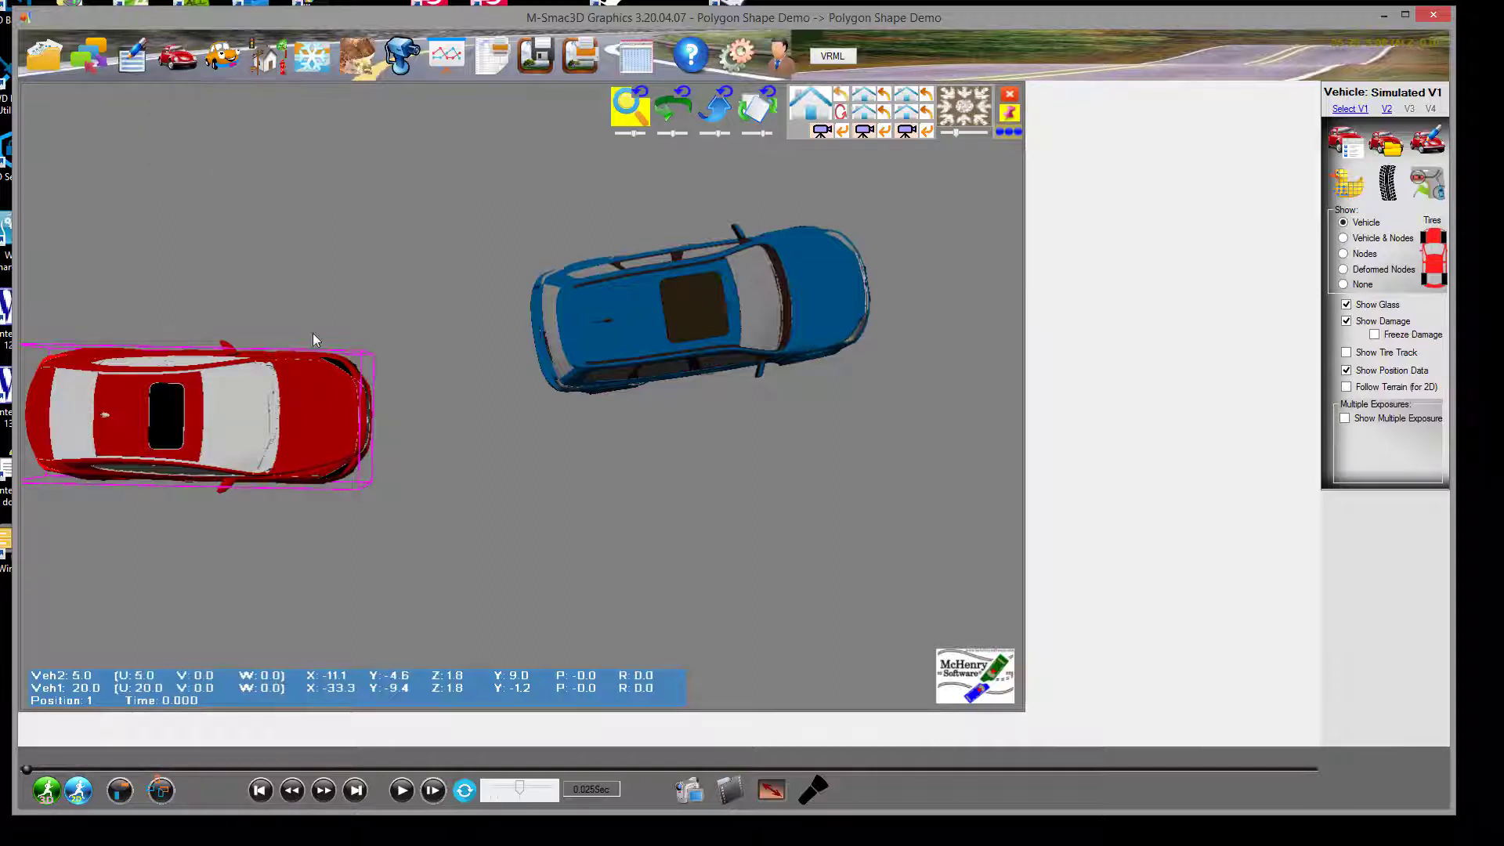
left_click(286, 280)
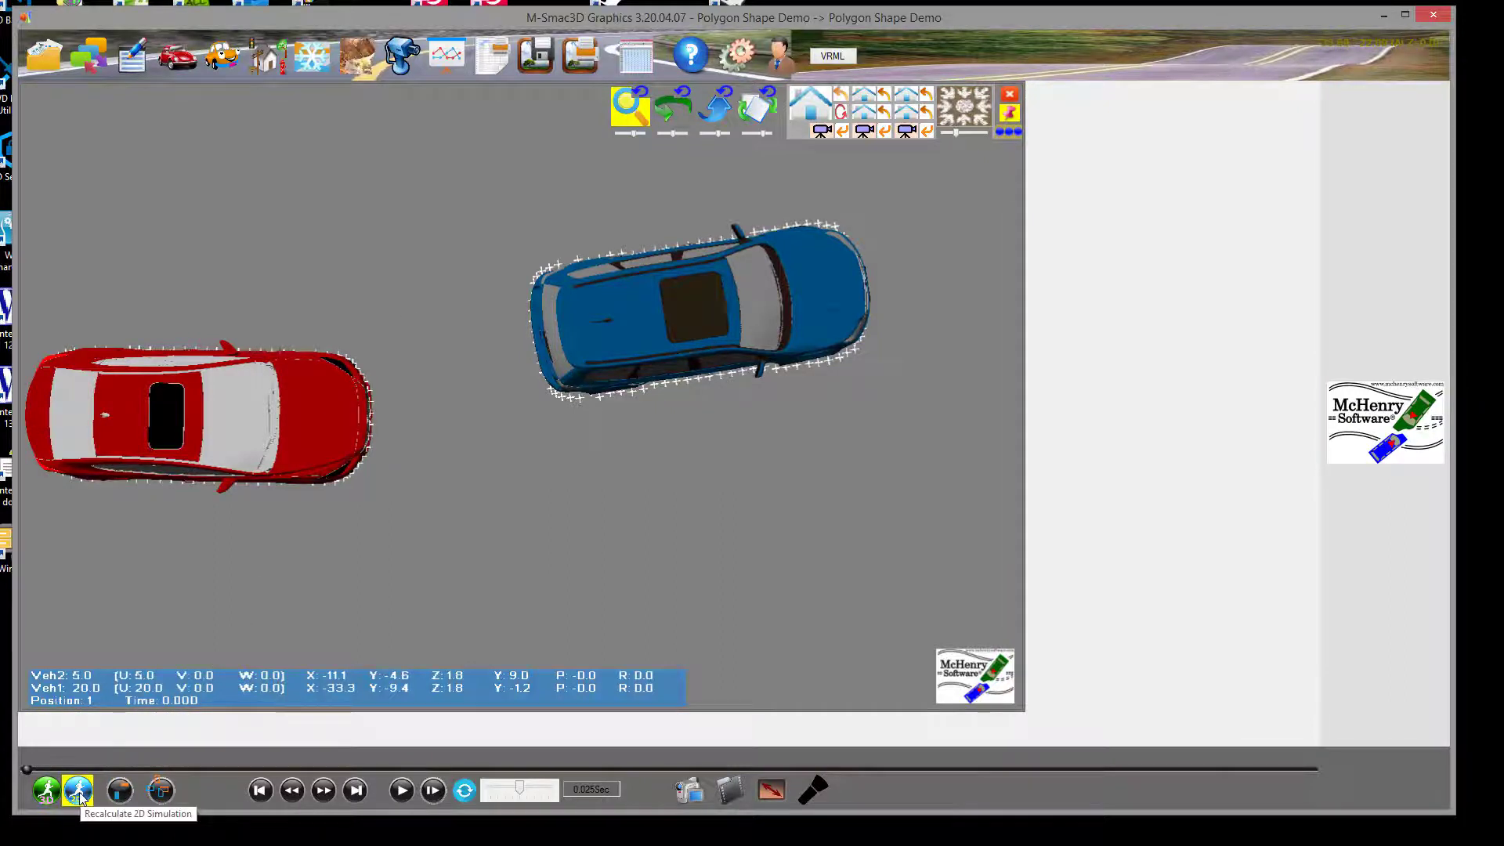
Step: Recalculate the 2D simulation with polygon boundaries, then replay and pause at 0.100 s
left_click(46, 790)
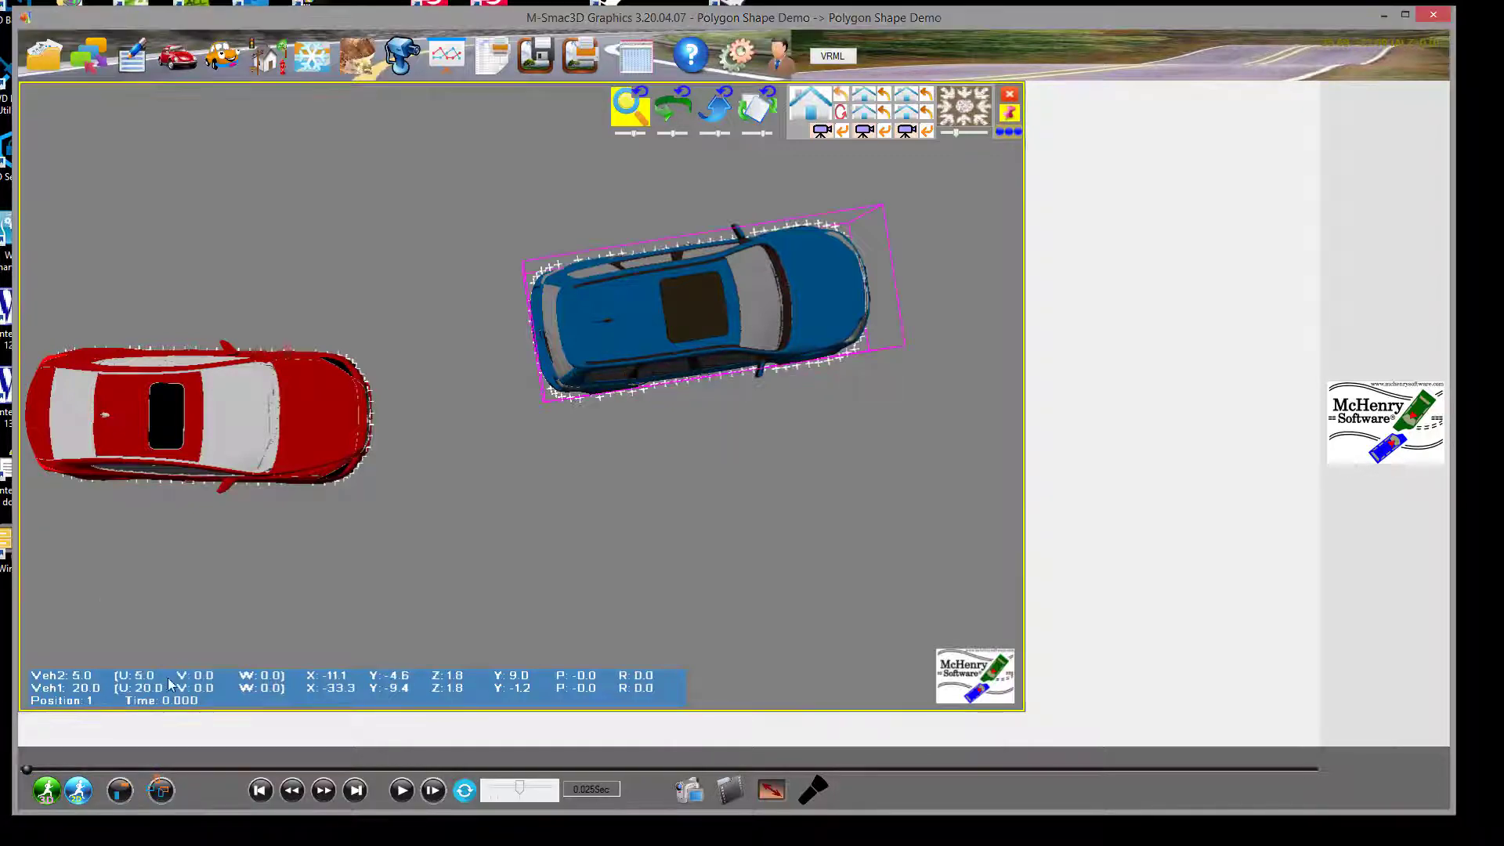
left_click(402, 790)
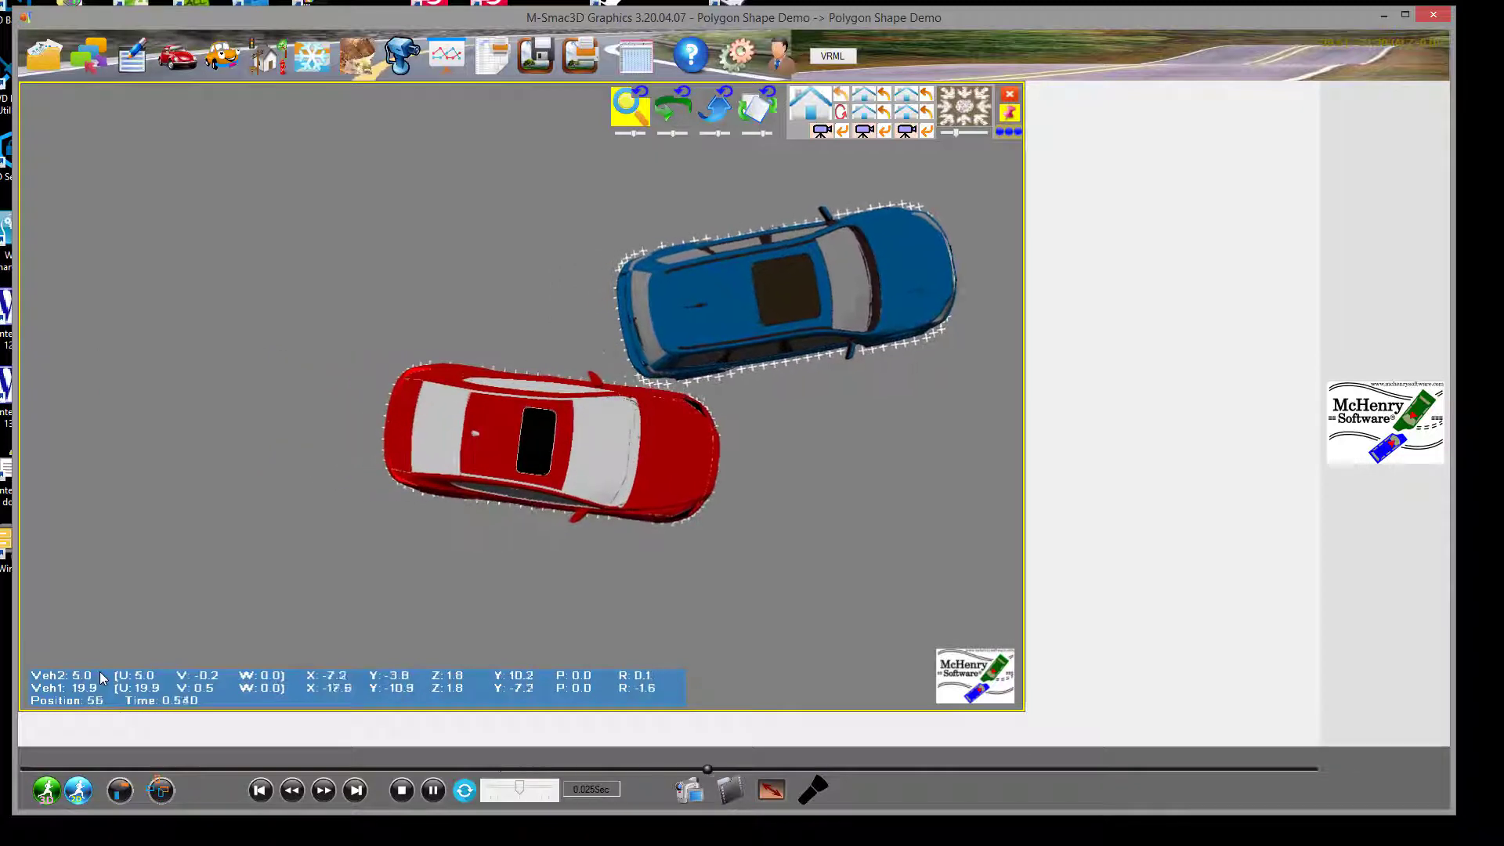
left_click(433, 790)
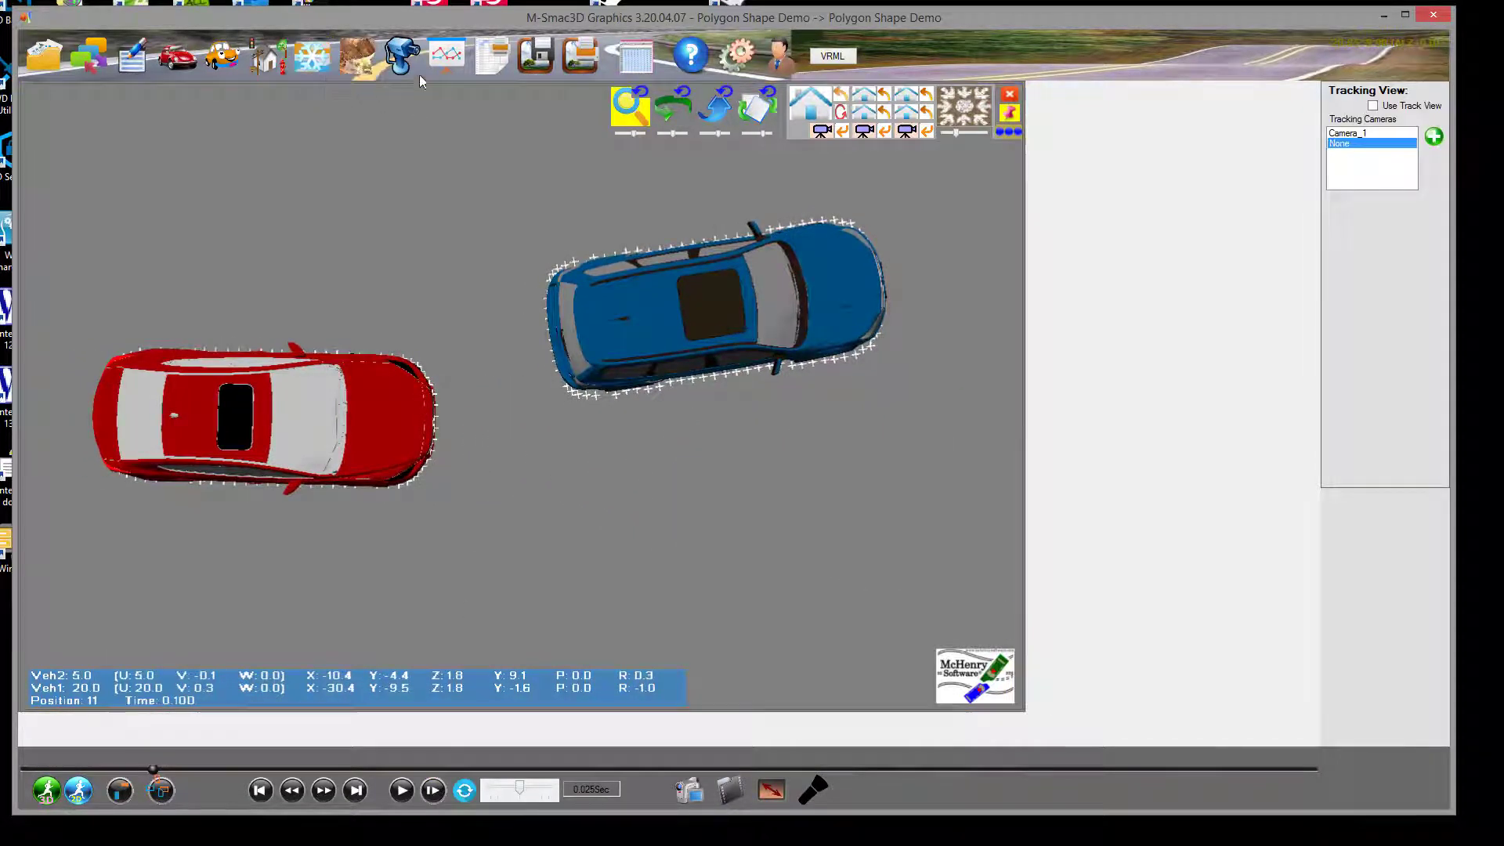
Step: Check and close the new run's acceleration chart, then open the Classic/2D/3D mode flyout
left_click(442, 55)
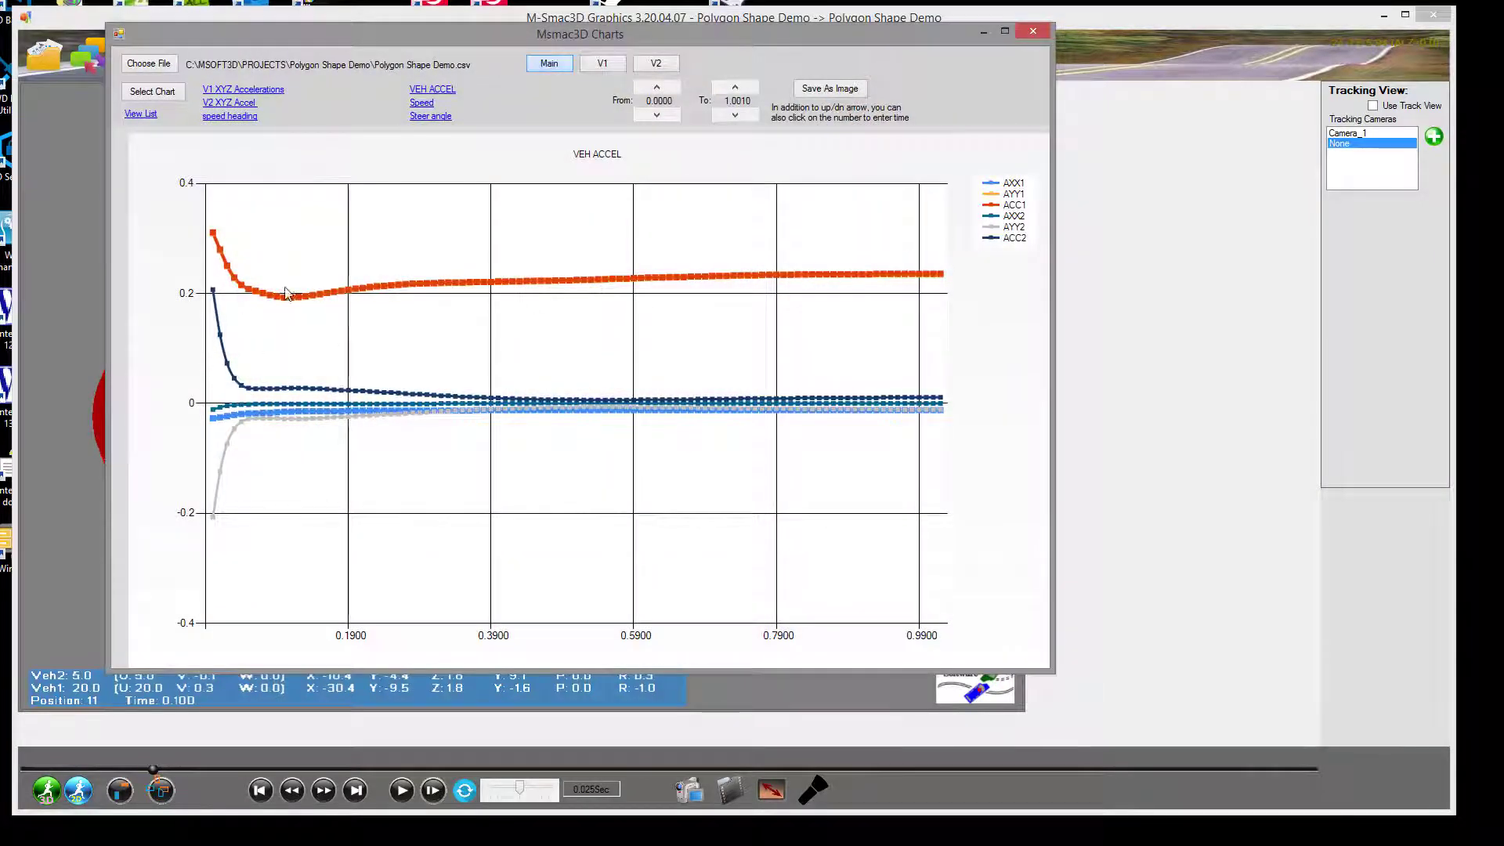
left_click(1032, 34)
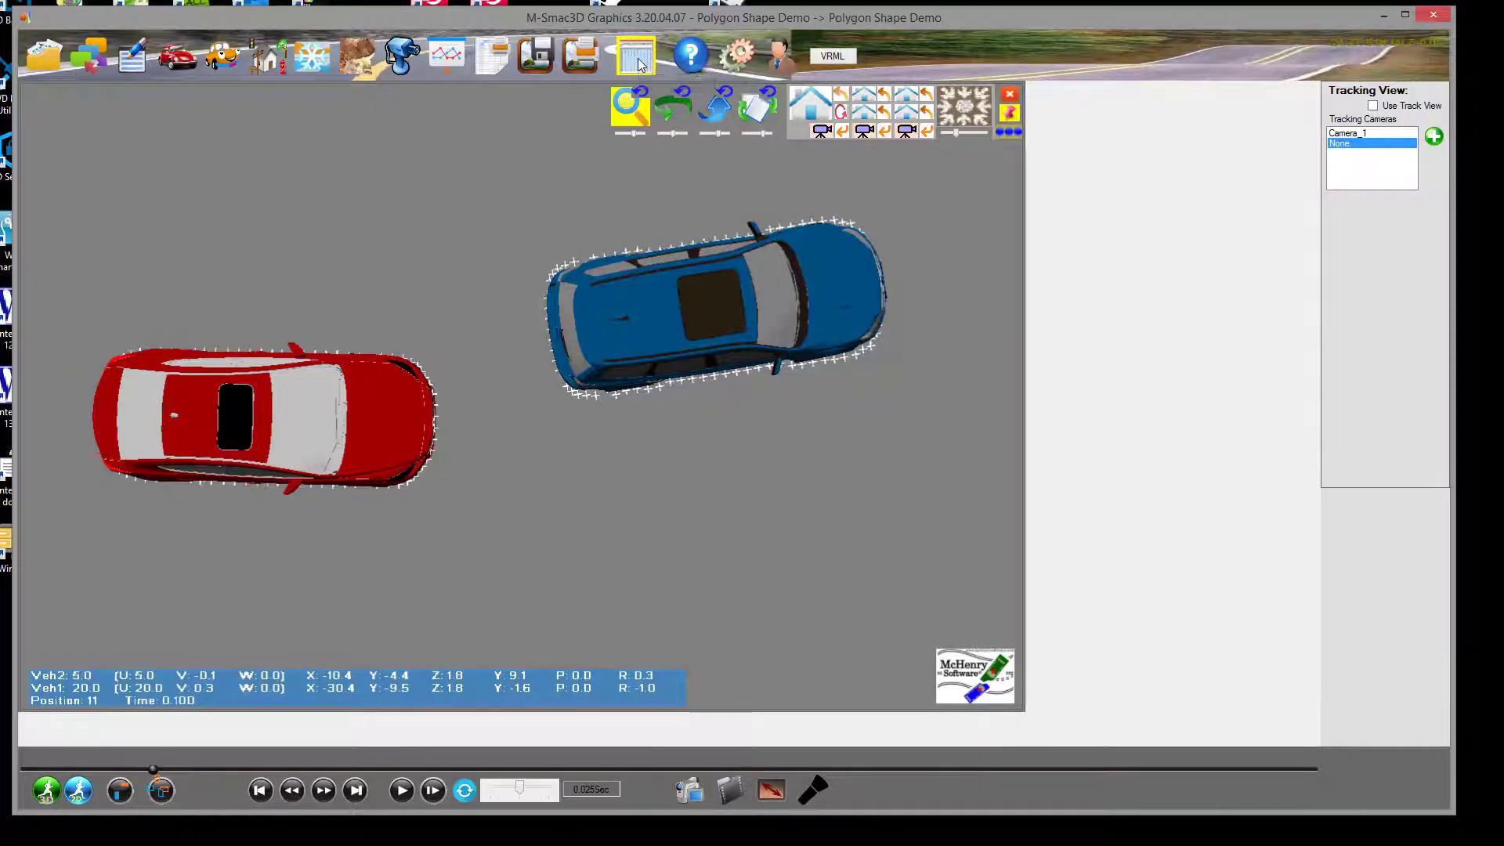
left_click(637, 60)
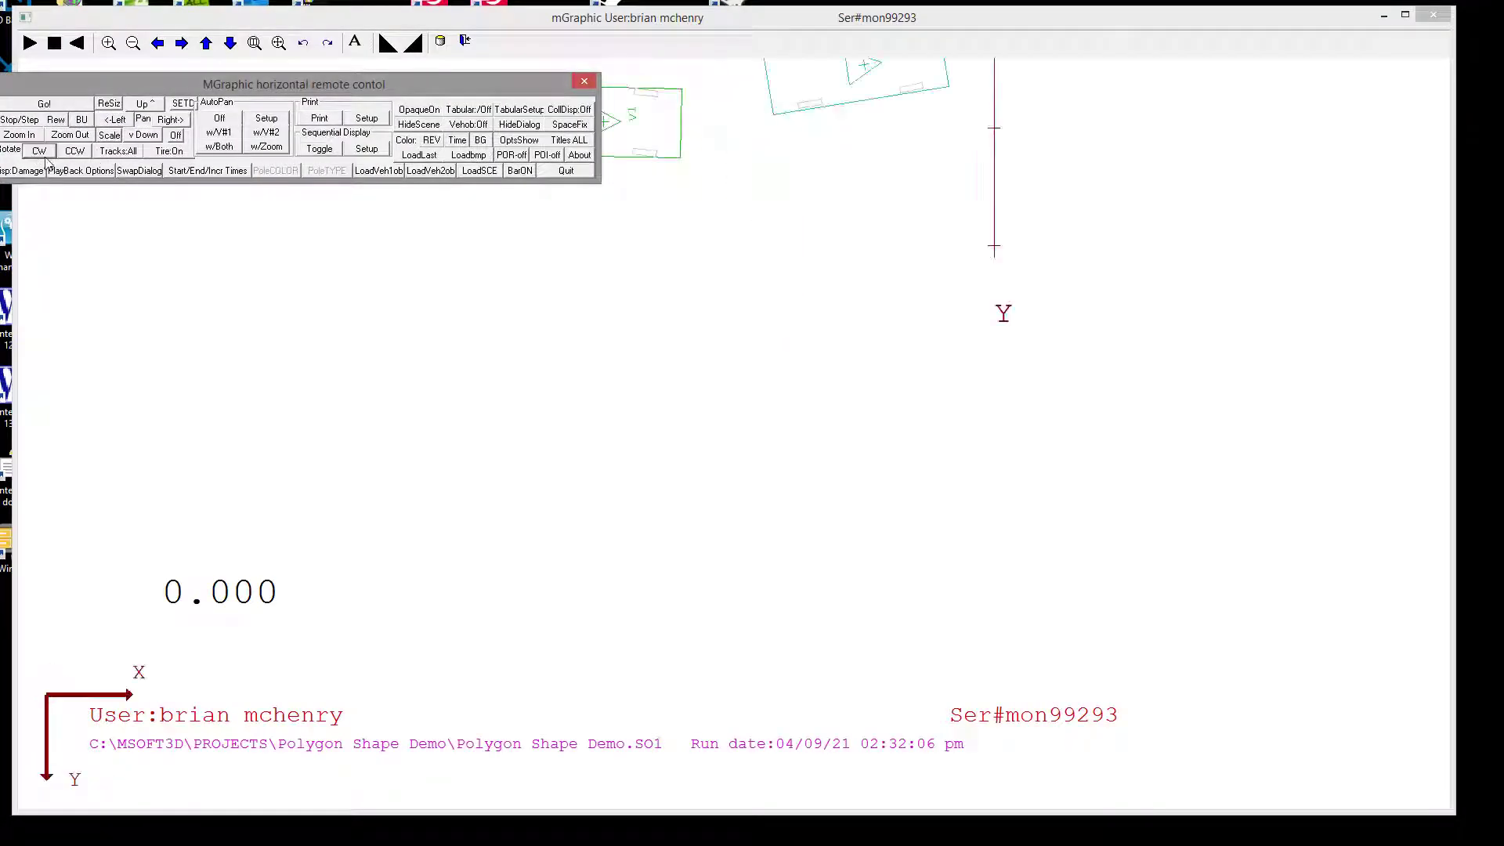
Step: Load vehicle01poly.veh for V1 and vehicle02poly.veh for V2 as polygon outlines
left_click(564, 258)
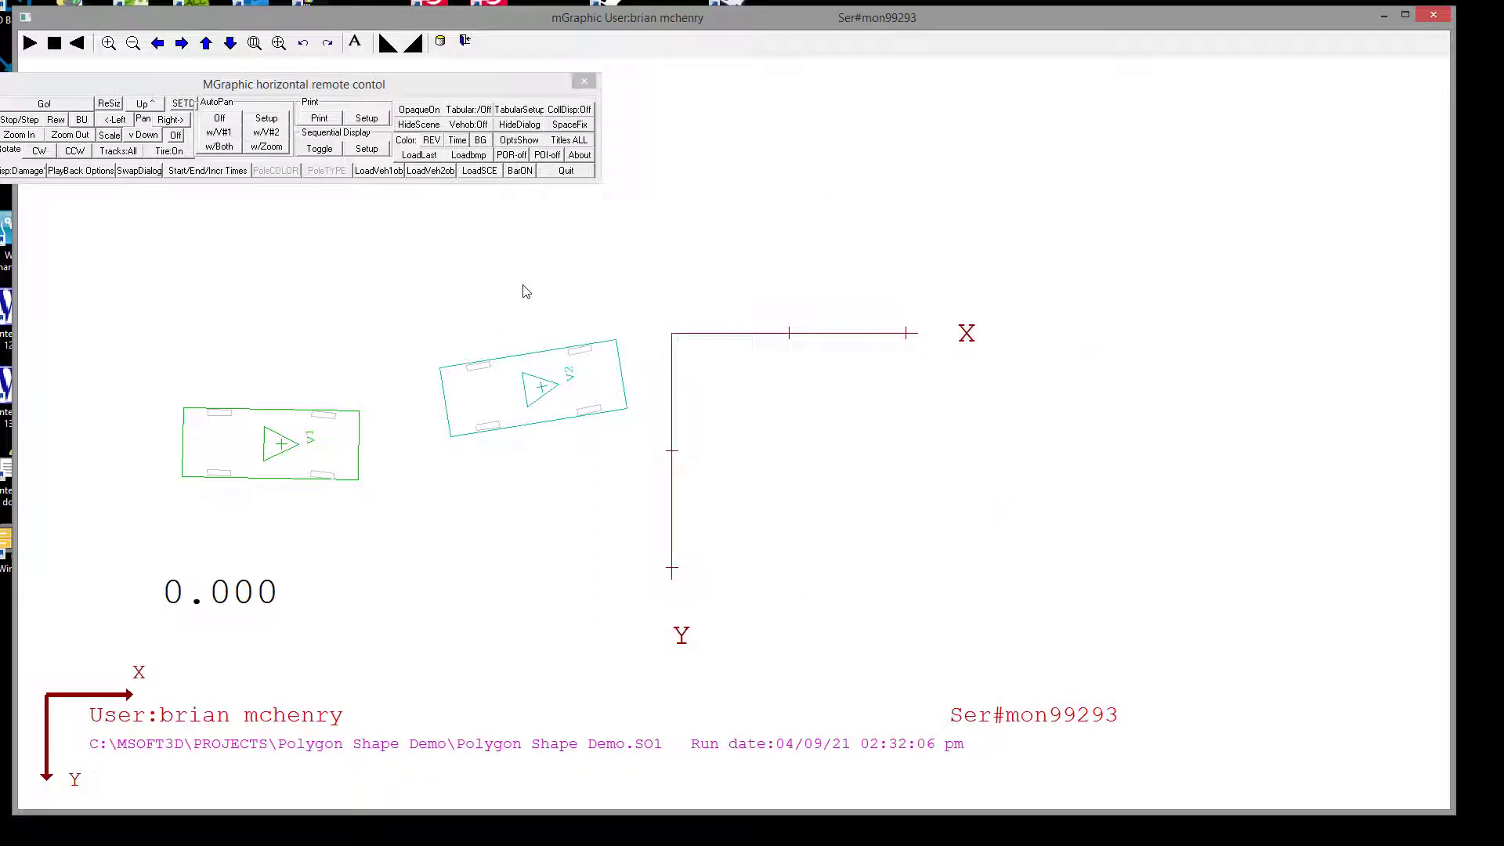
left_click(371, 173)
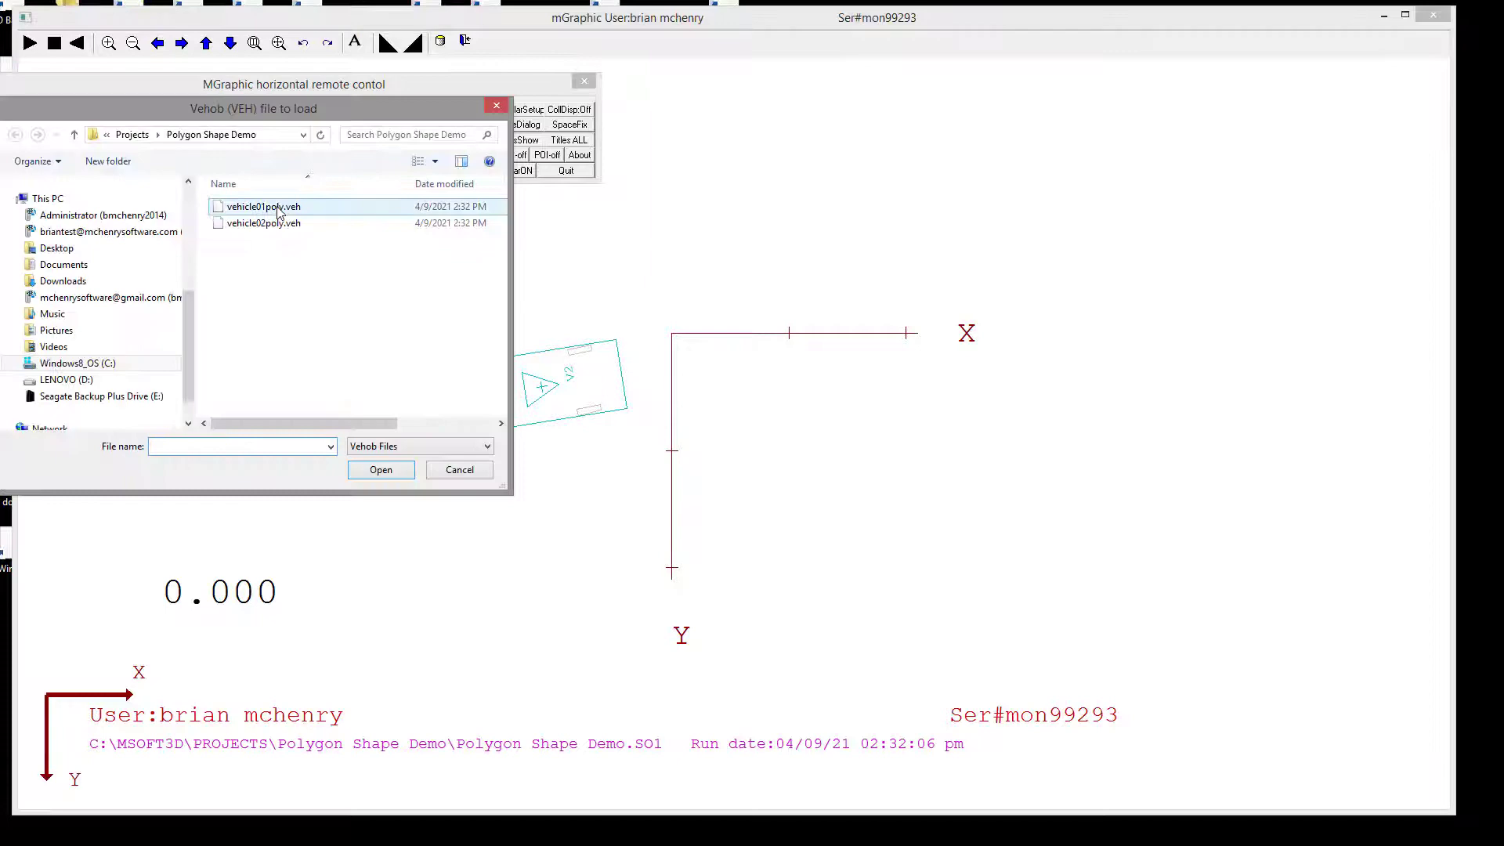
left_click(268, 208)
left_click(374, 471)
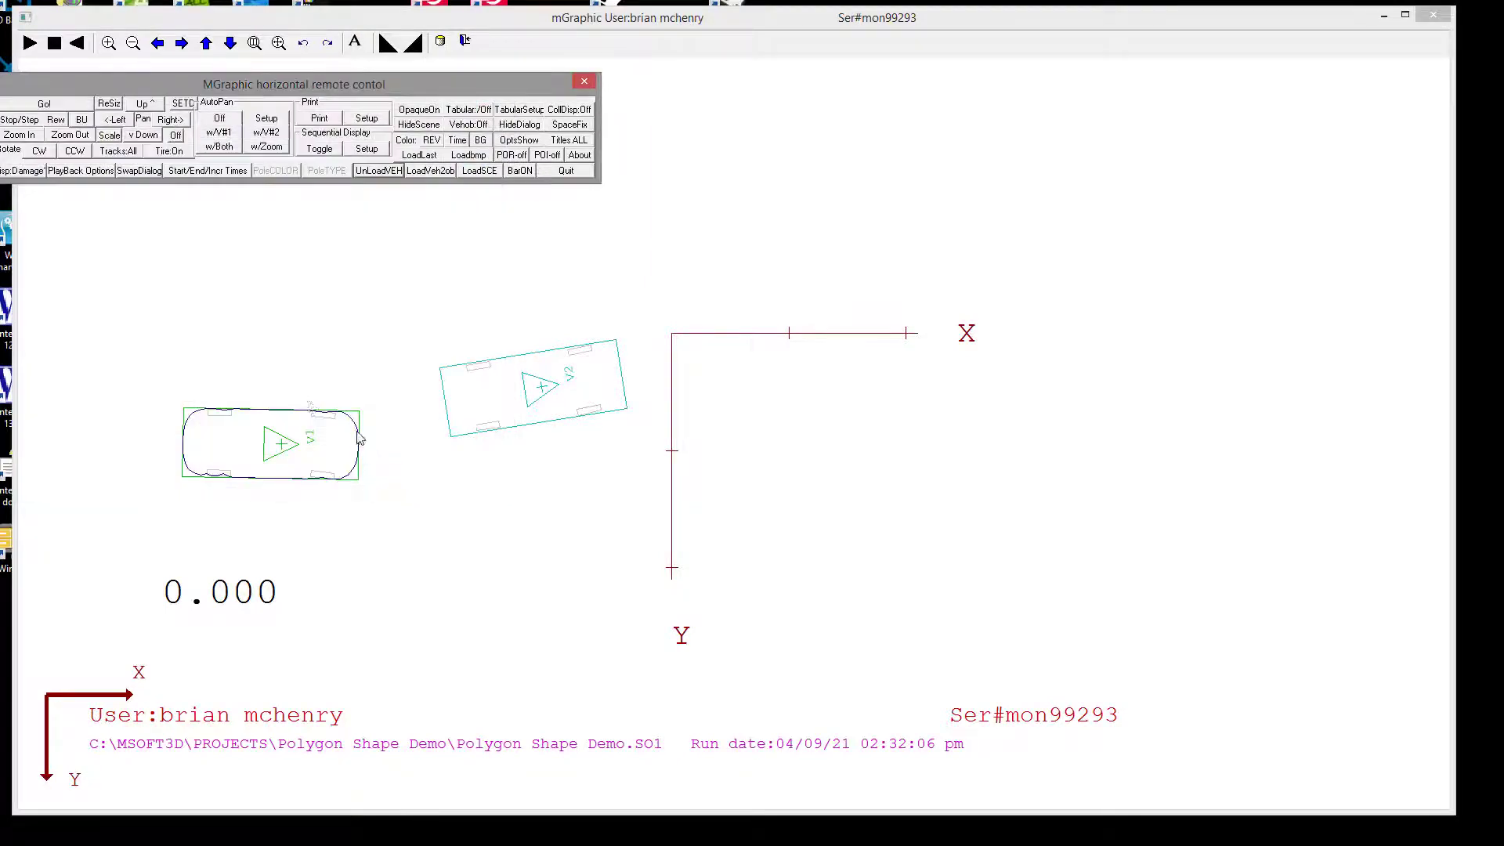
left_click(432, 173)
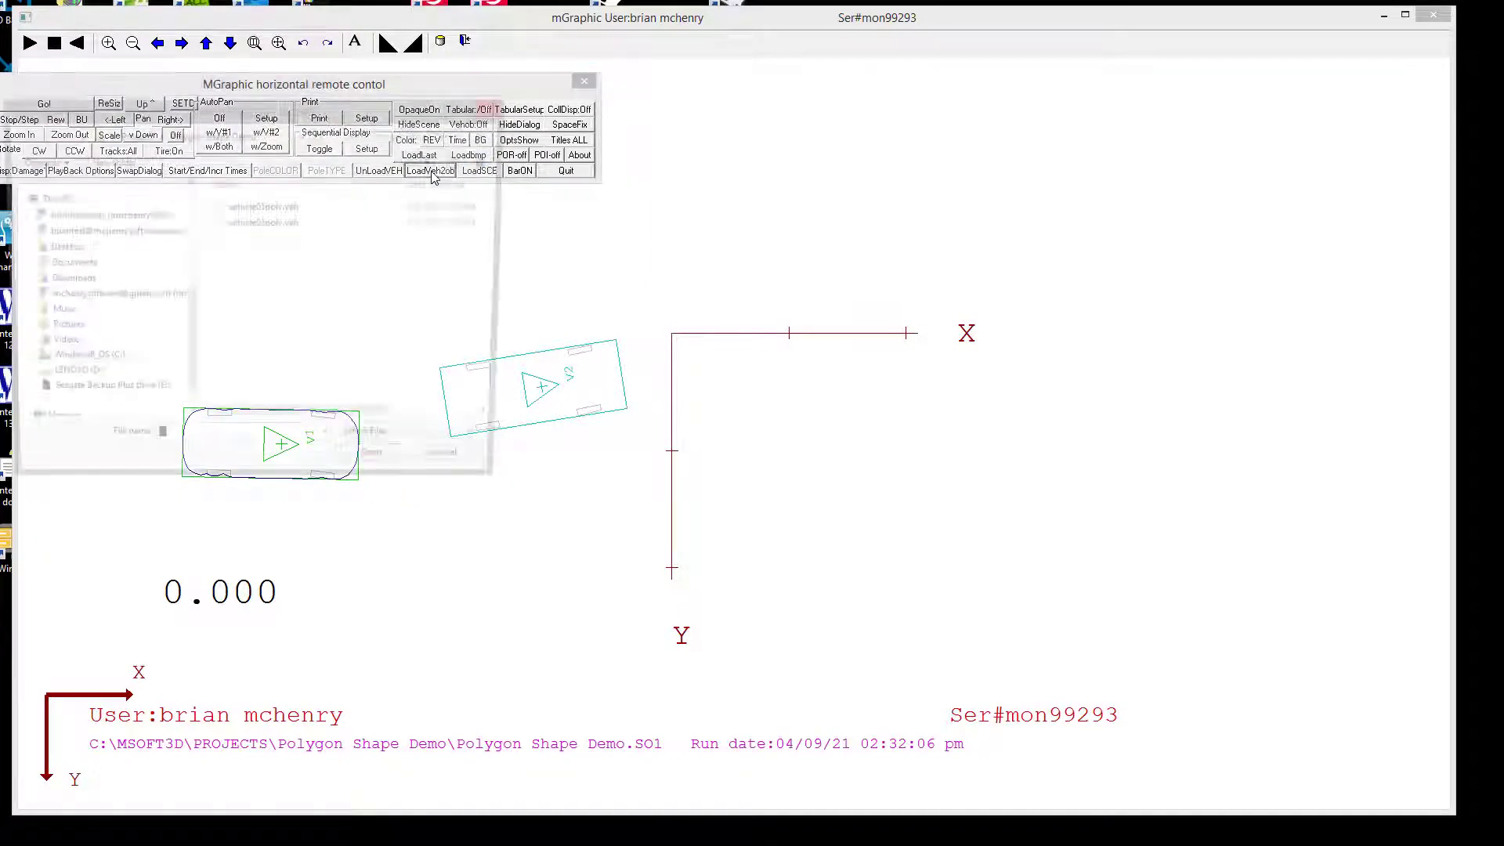
left_click(235, 223)
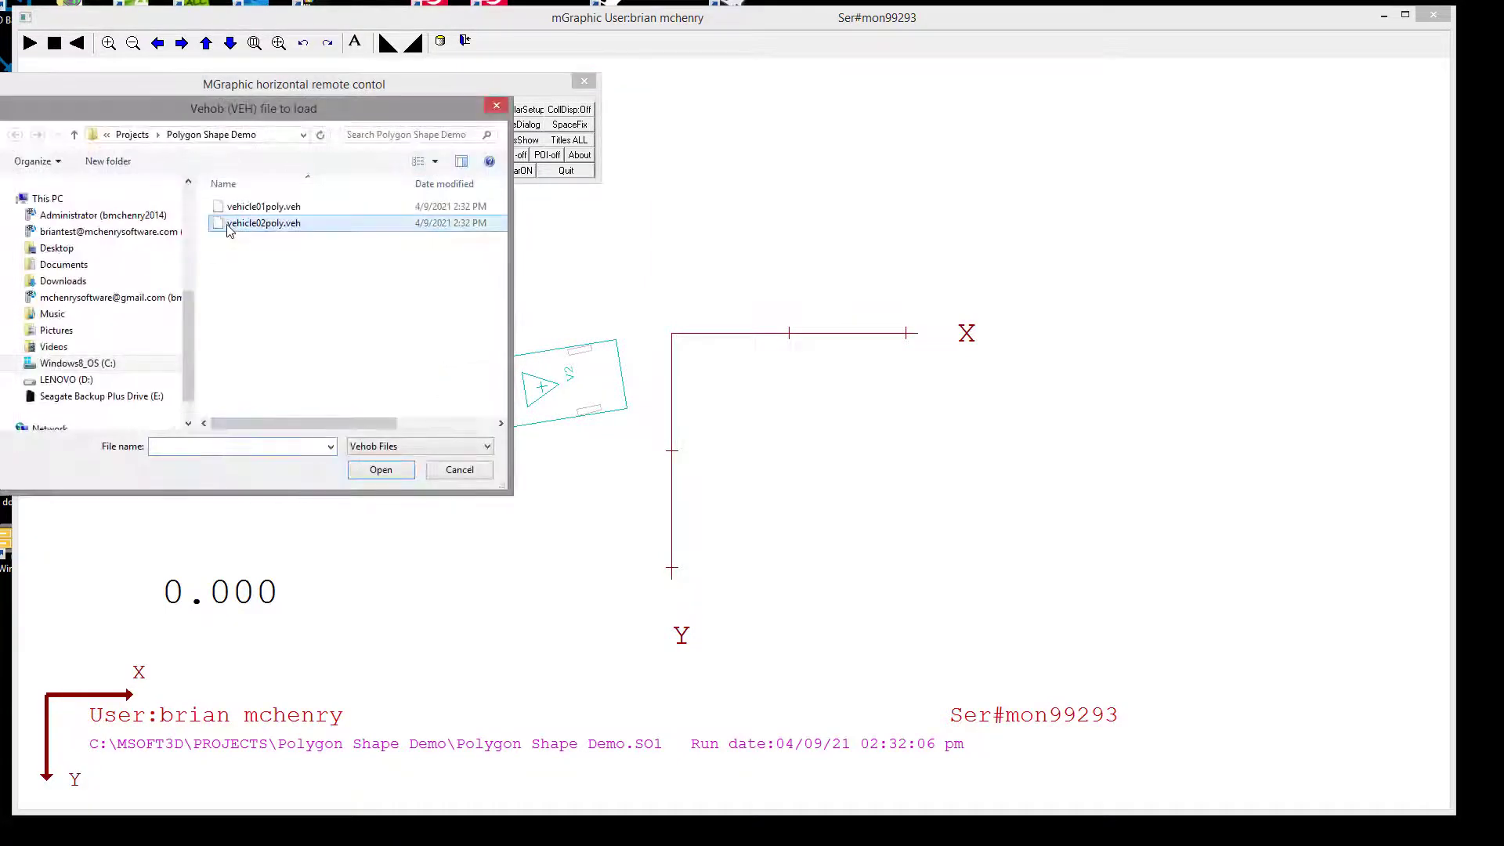
left_click(375, 474)
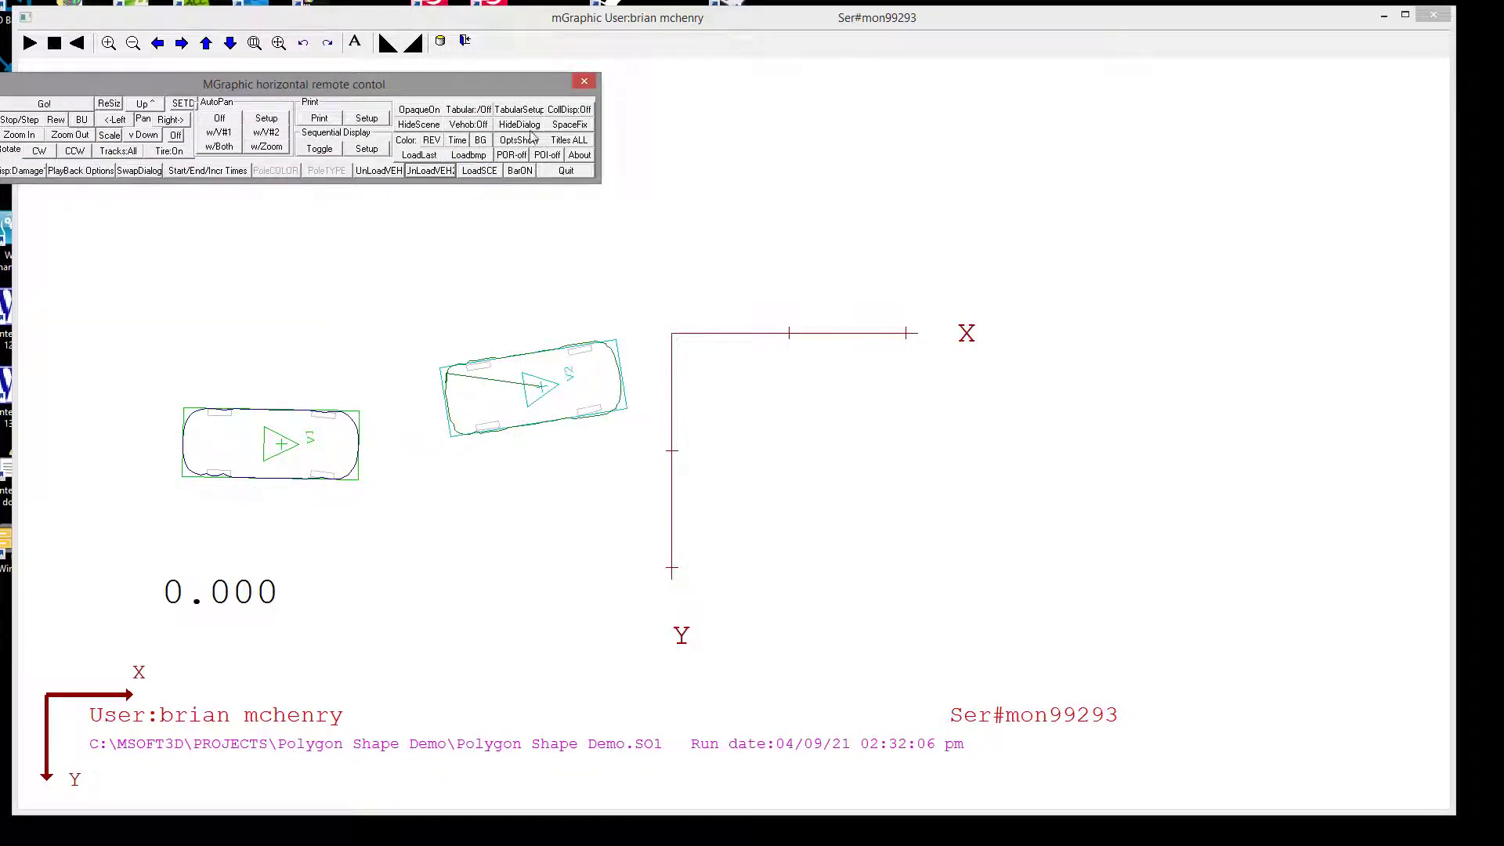
Step: Turn on Vectors, play the polygon run, pause at the near-miss, then resume playback
left_click(558, 110)
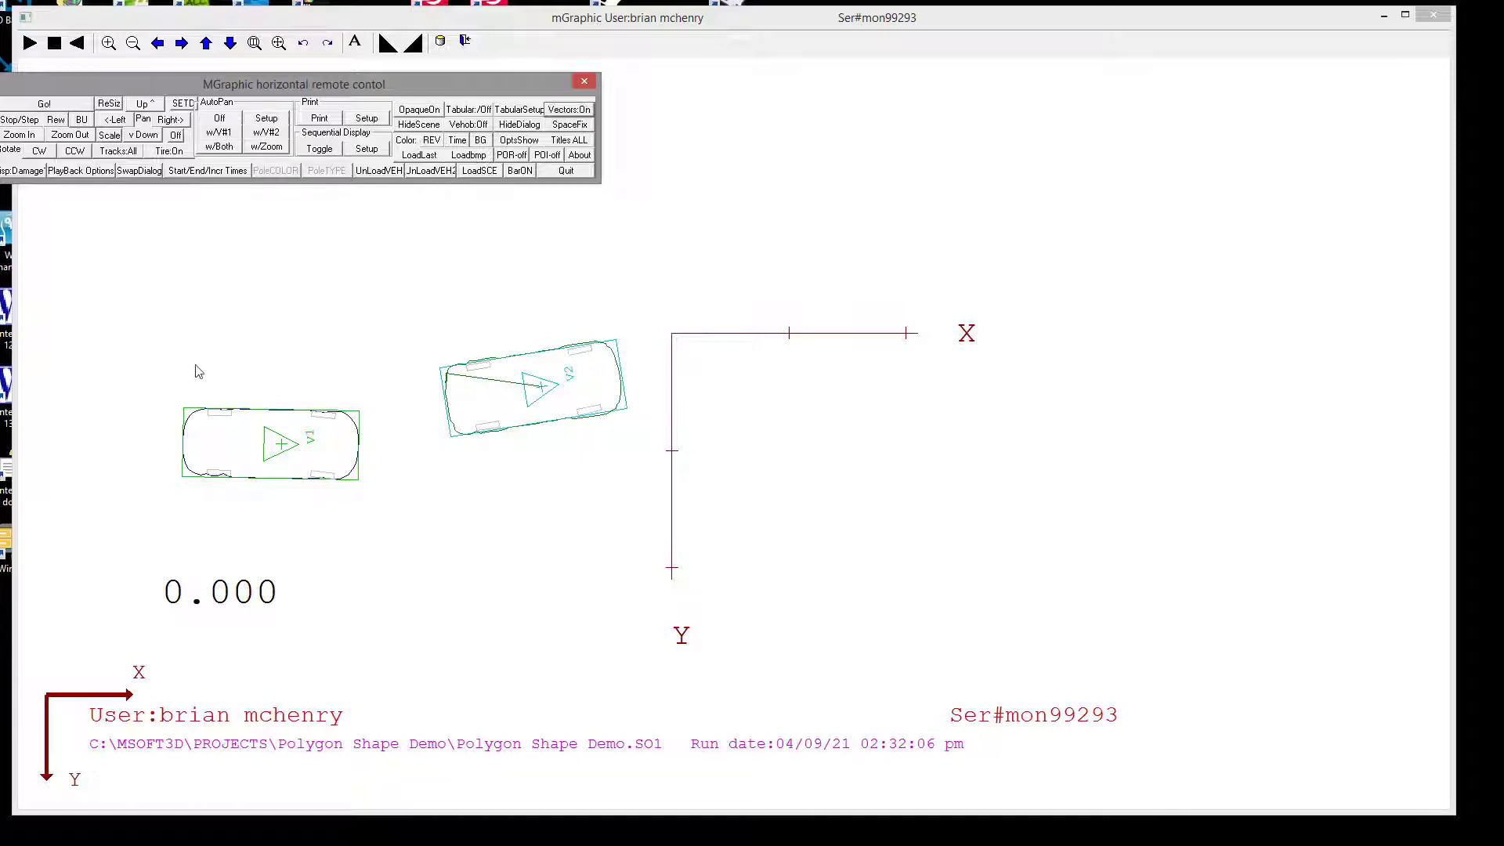
left_click(47, 104)
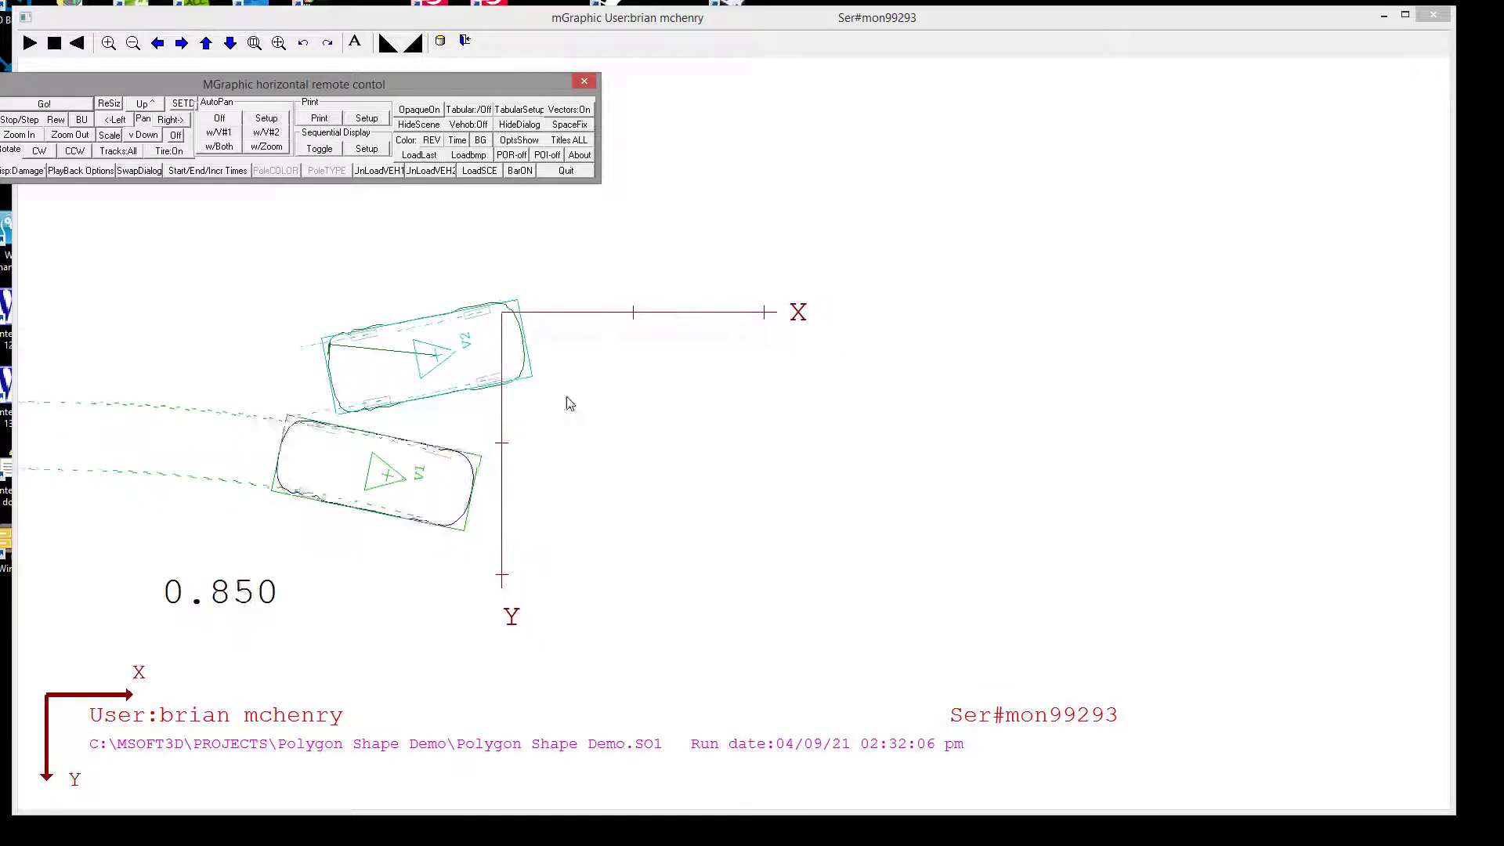
left_click(78, 107)
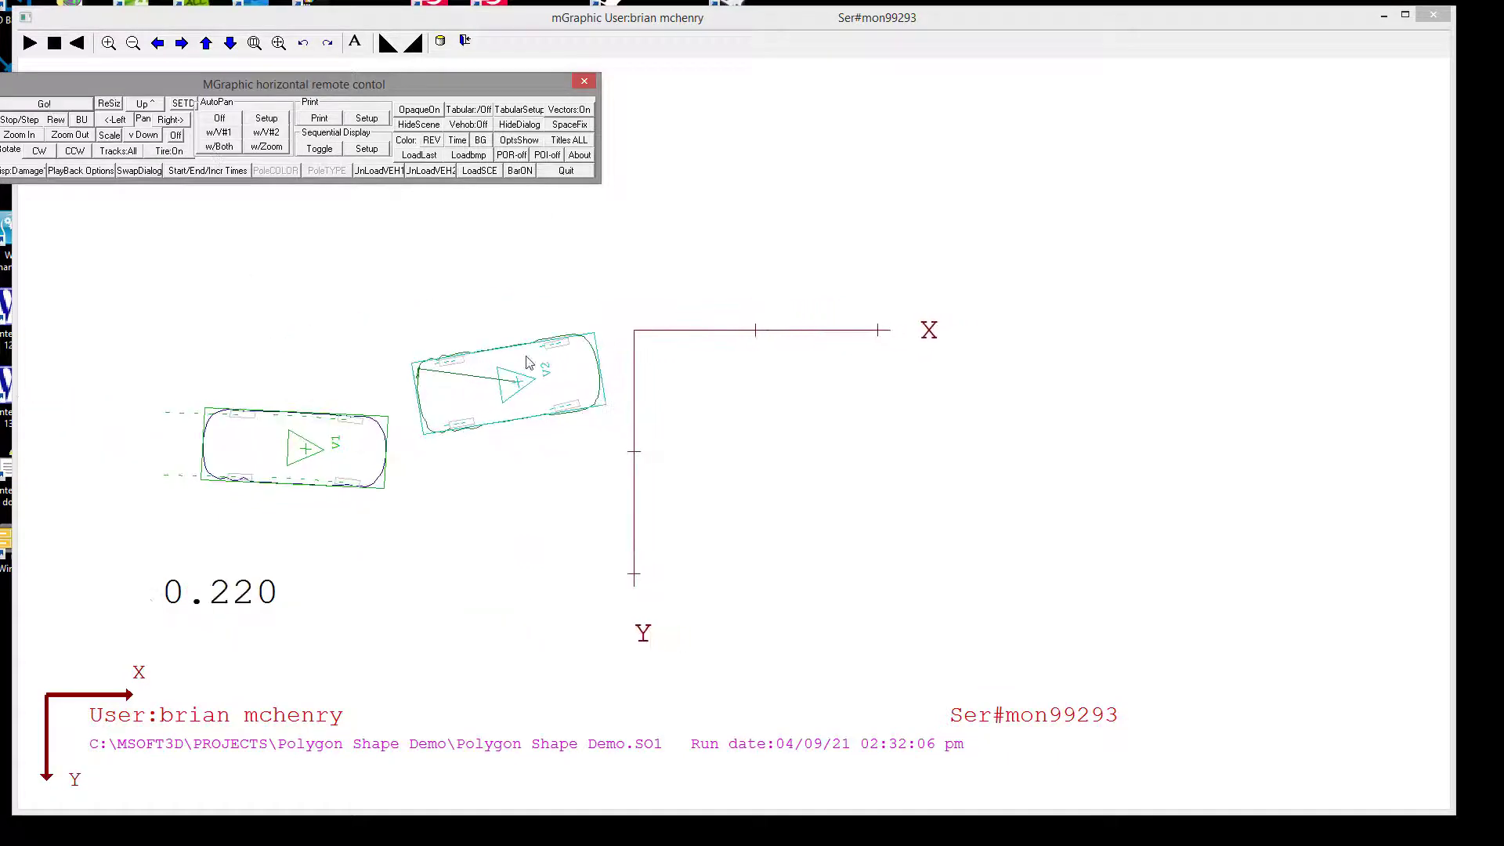
left_click(60, 109)
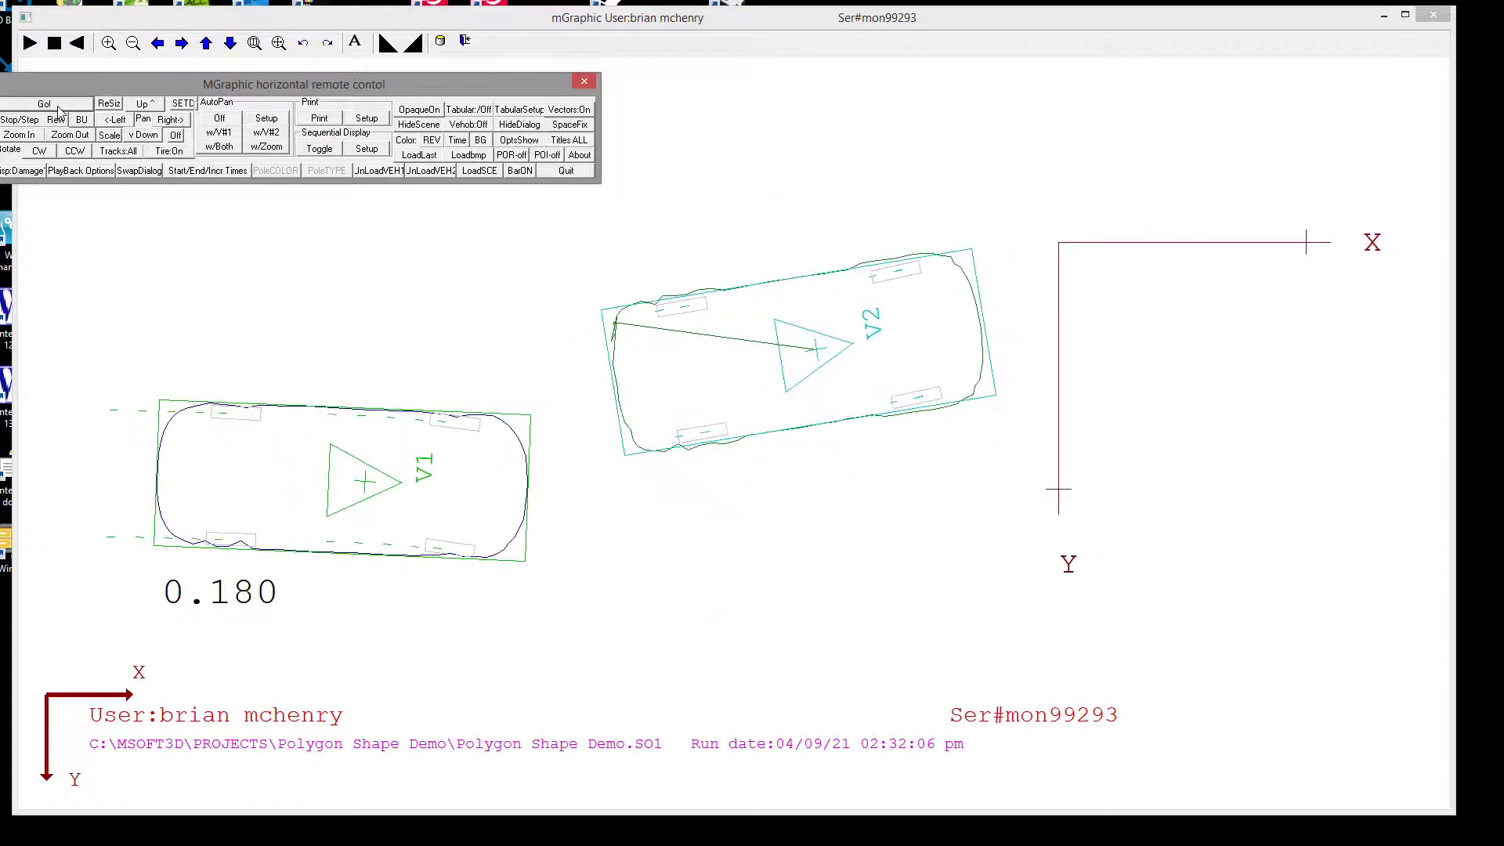
Step: Switch the tabular data display on during the replay
key("t")
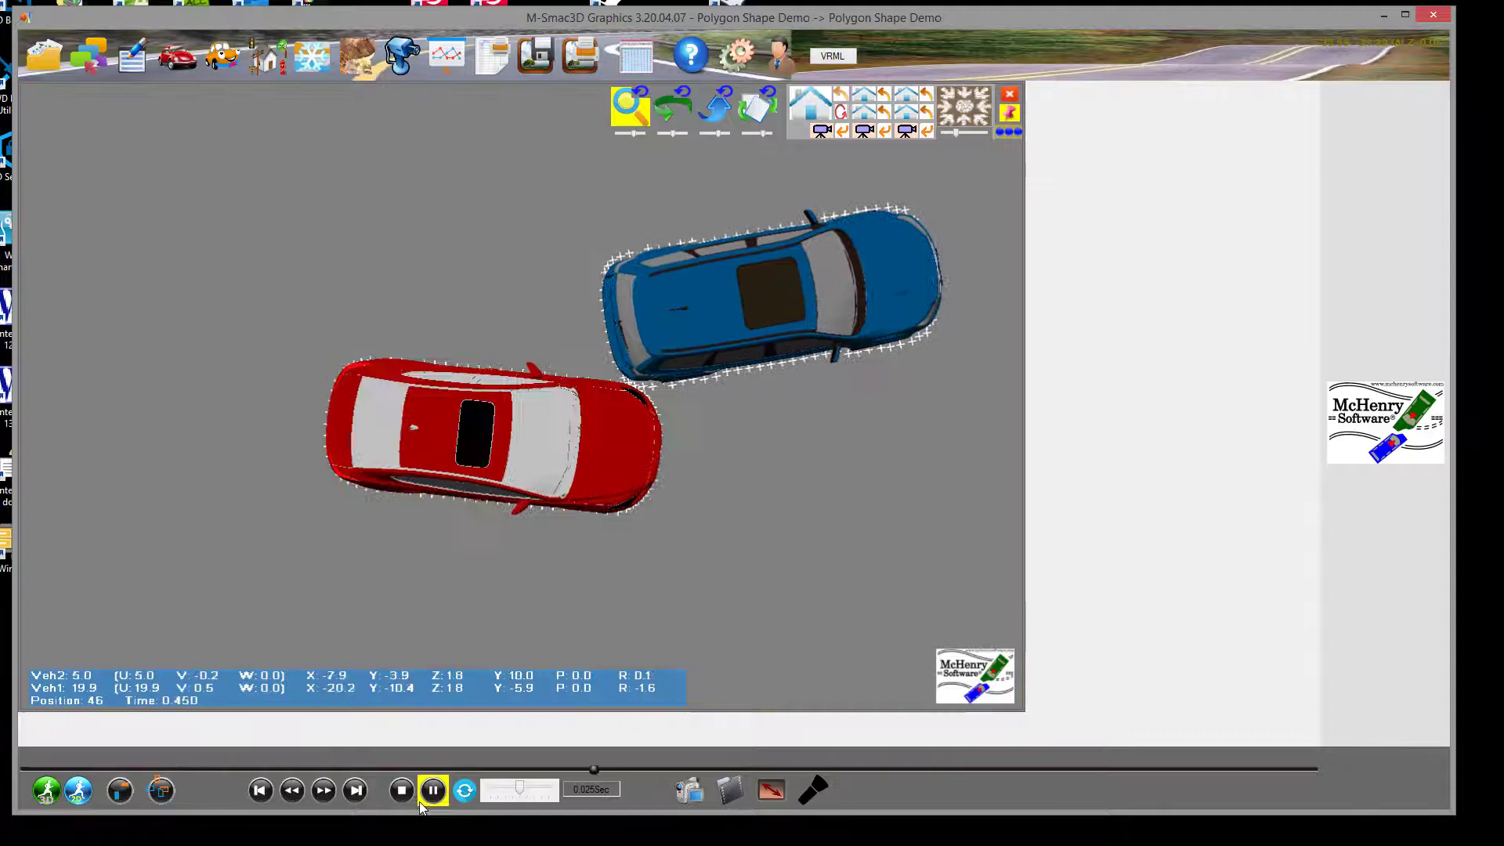
Step: Pause the replay, uncheck Use Polygon Boundary for the vehicles, and view the VEH ACCEL chart
left_click(429, 794)
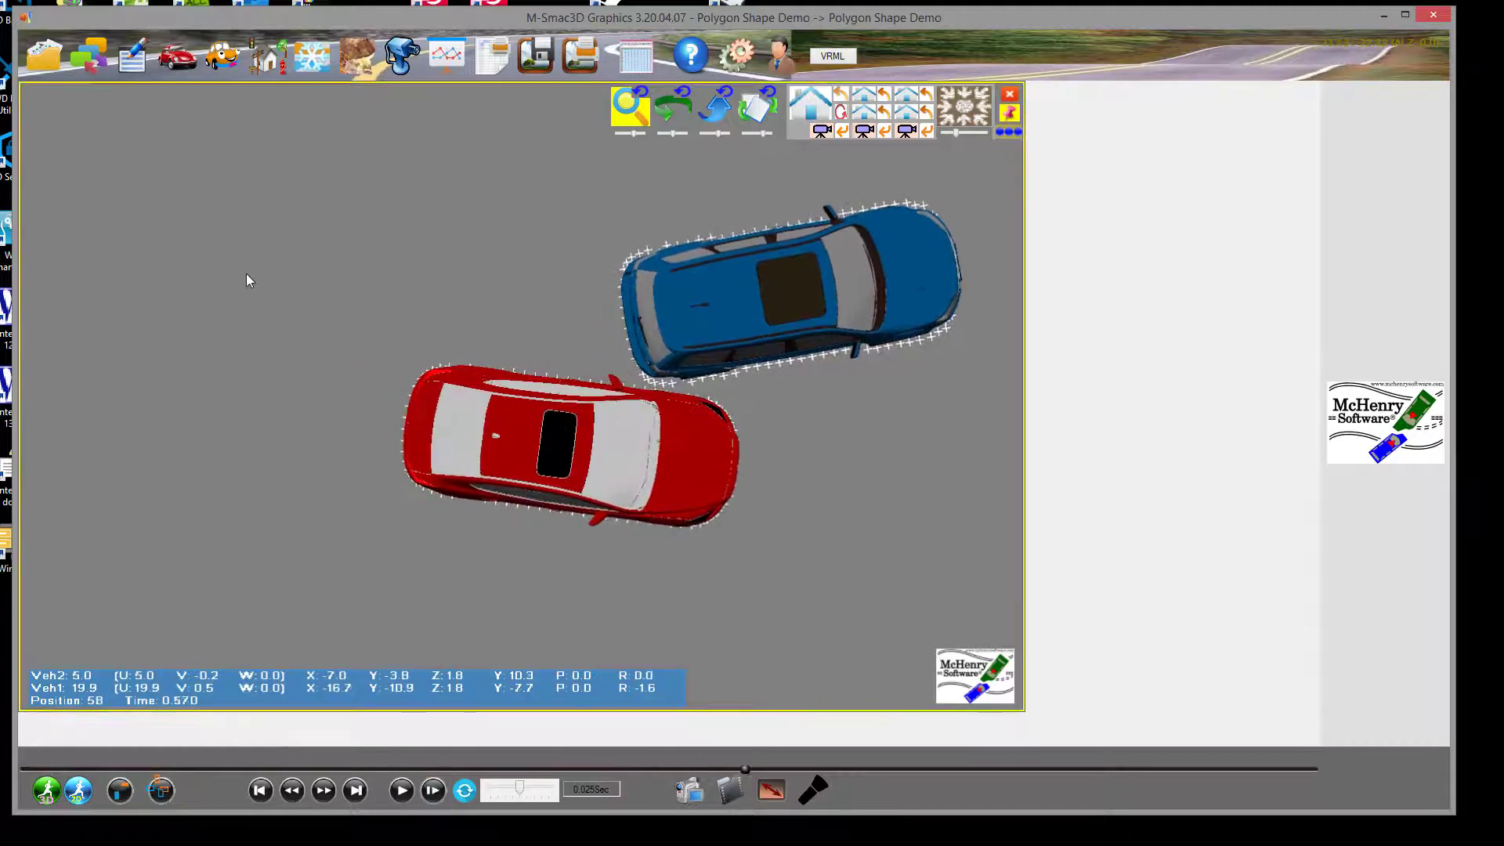
left_click(174, 66)
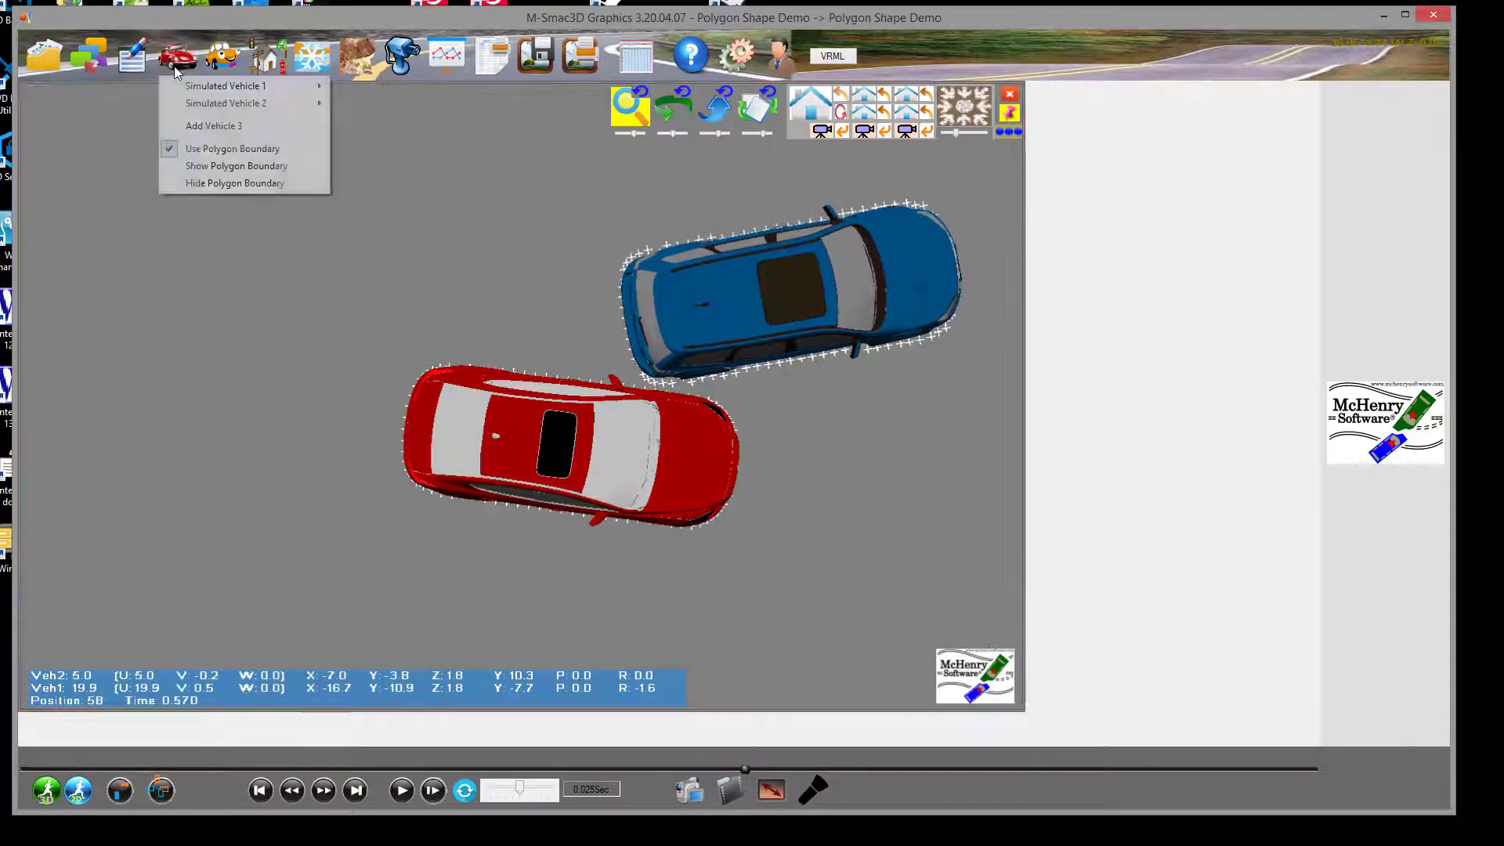
left_click(196, 150)
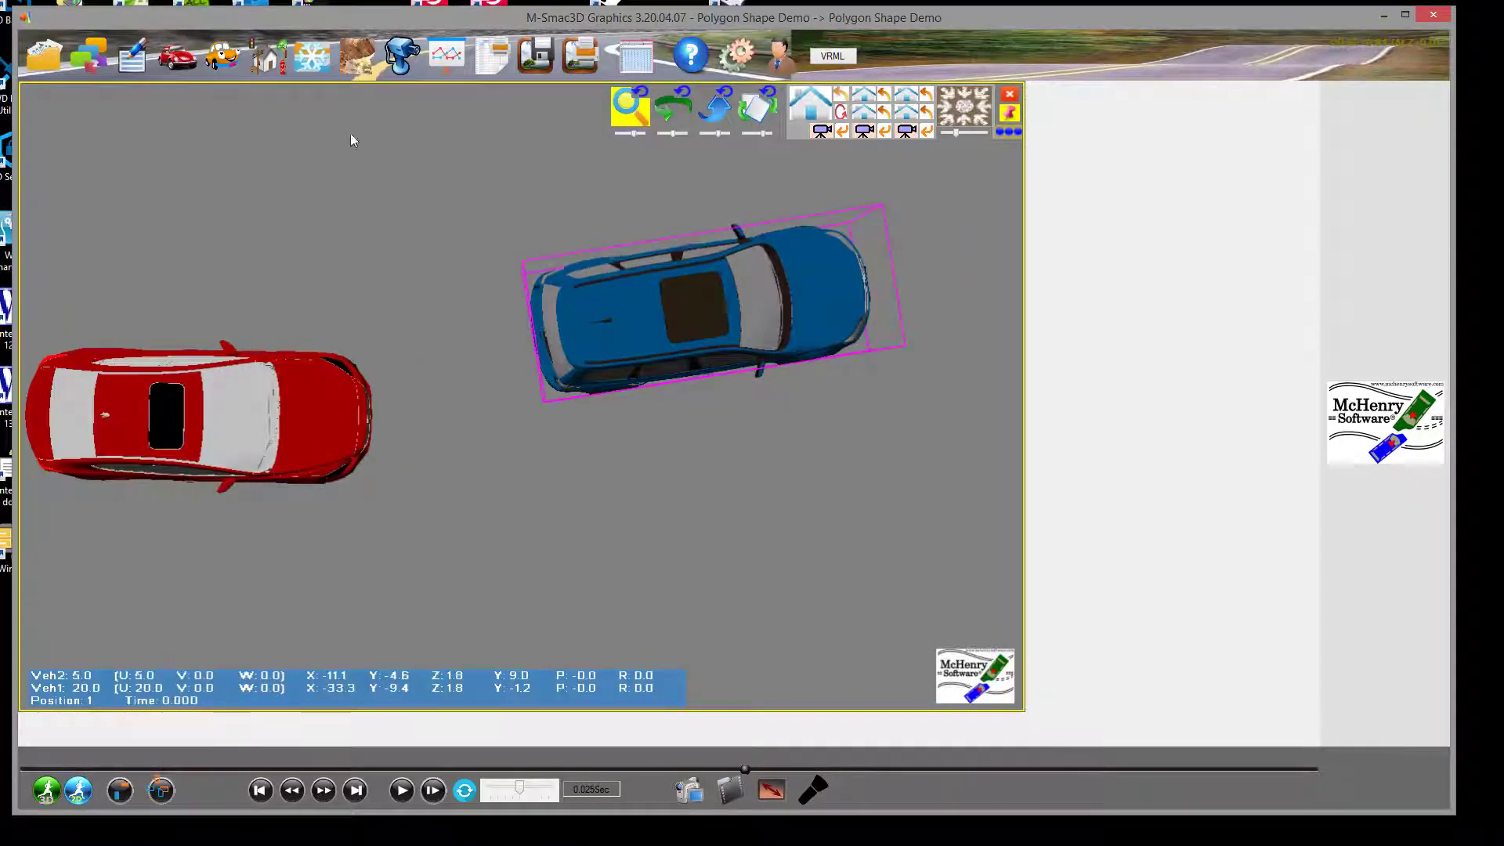
left_click(442, 55)
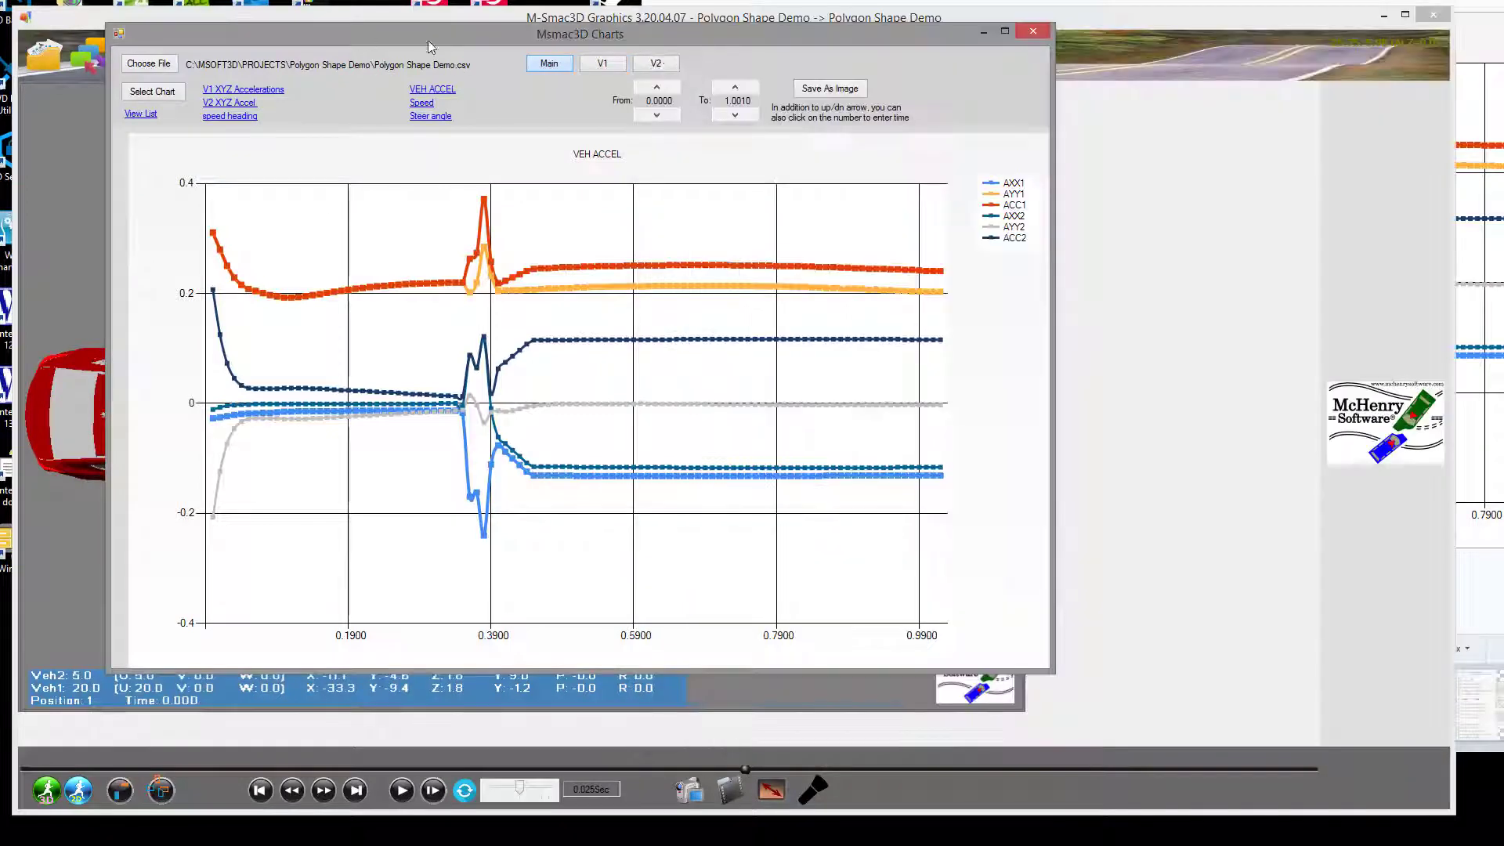
Step: Close the charts, re-check Use Polygon Boundary, and recalculate the 2D simulation
left_click(1033, 31)
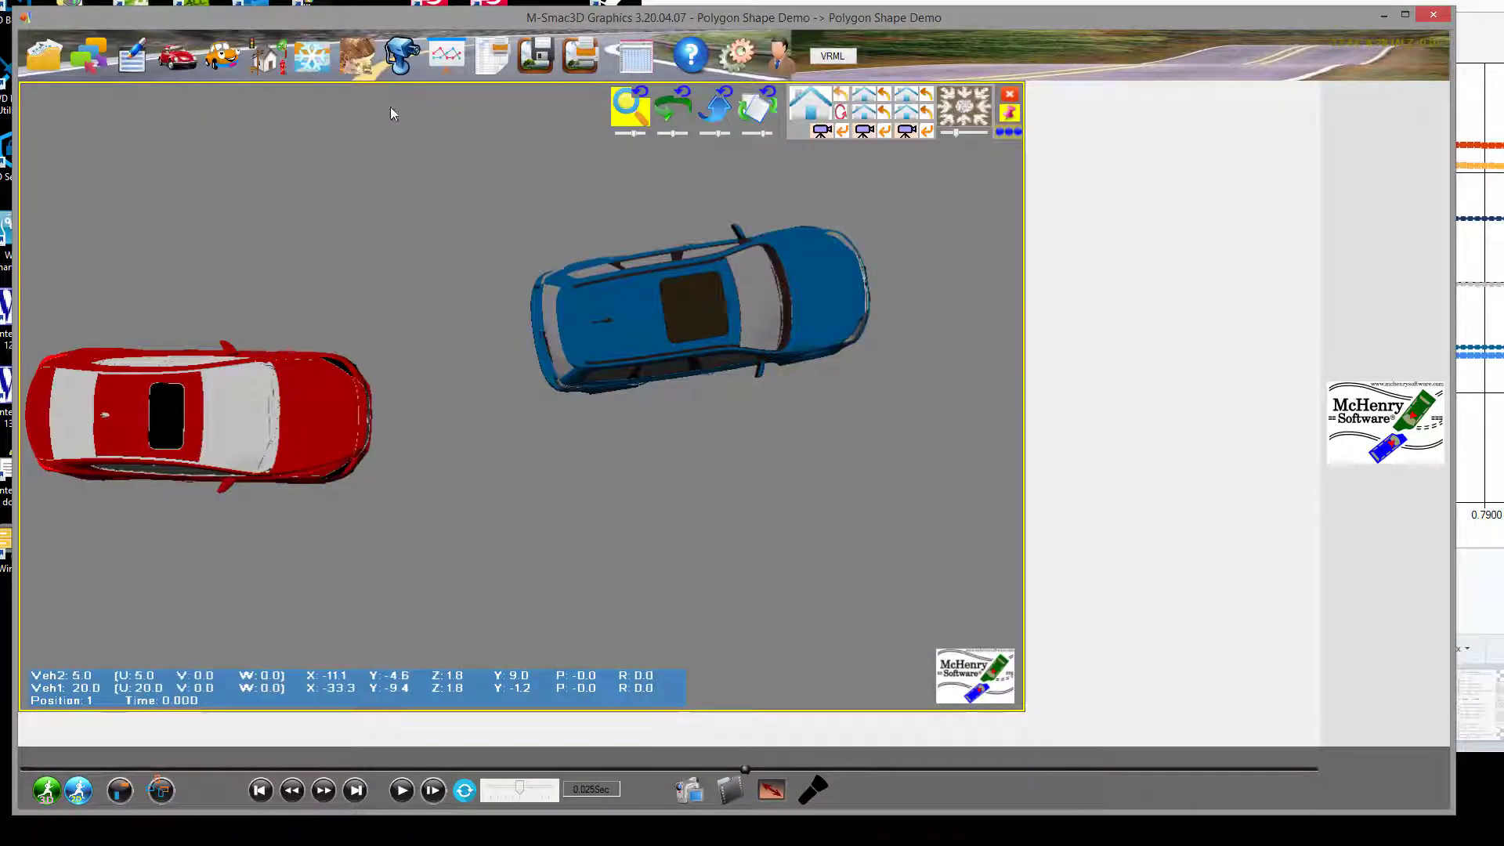
right_click(162, 83)
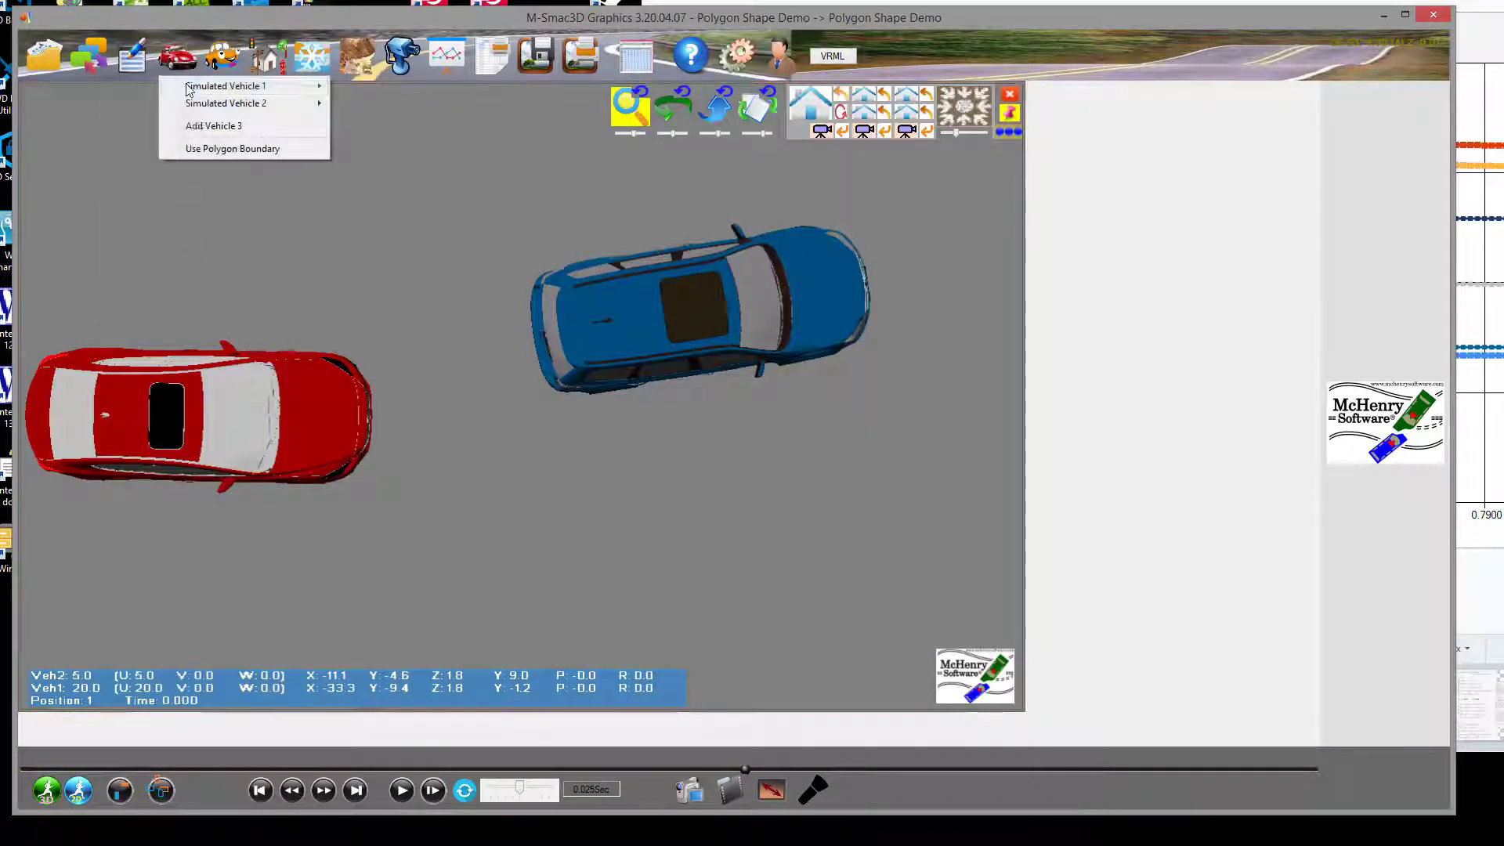
left_click(211, 150)
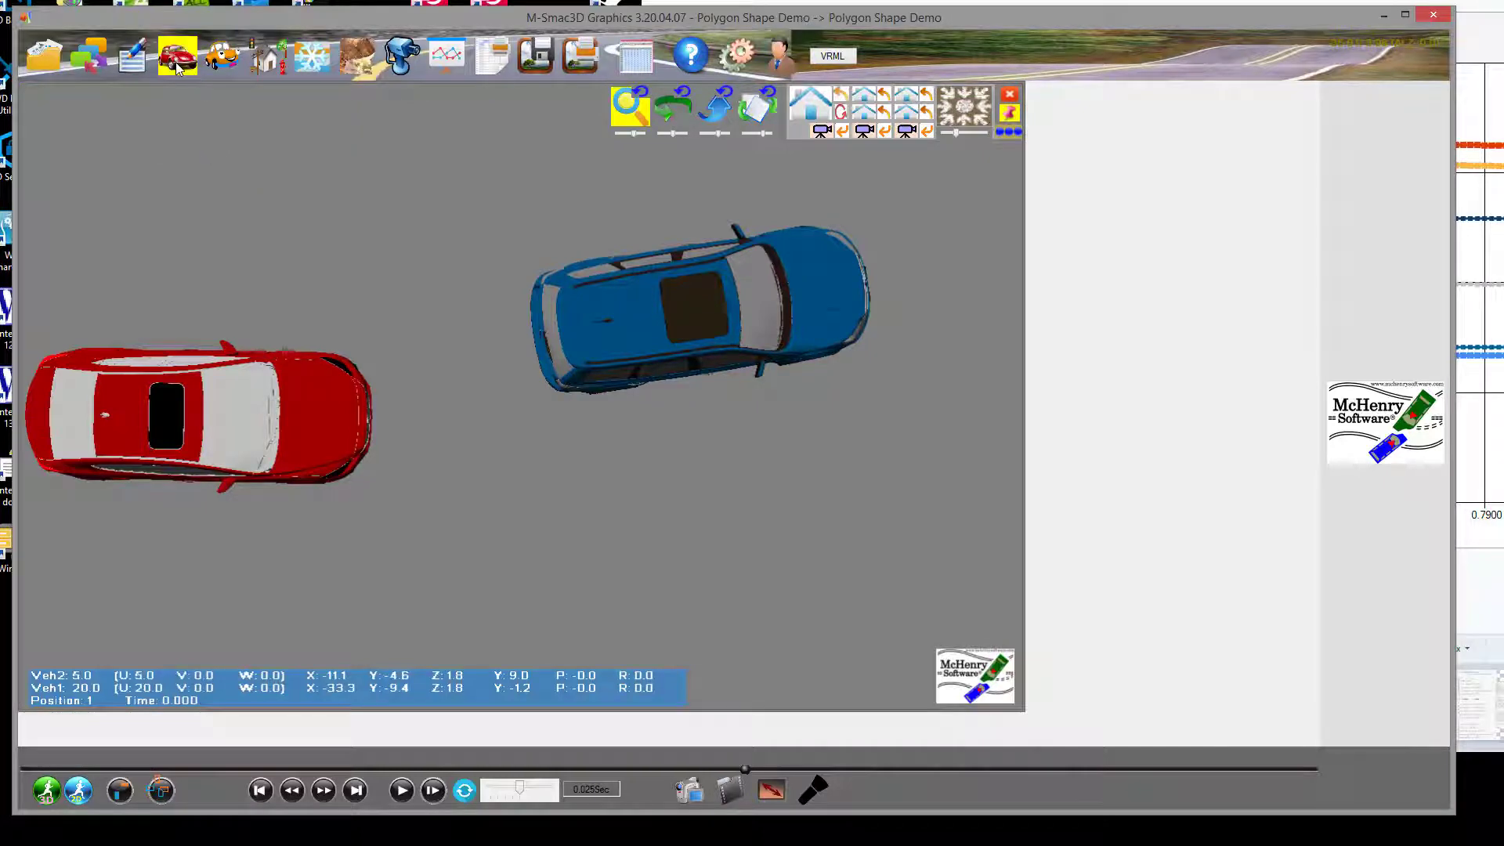
left_click(47, 792)
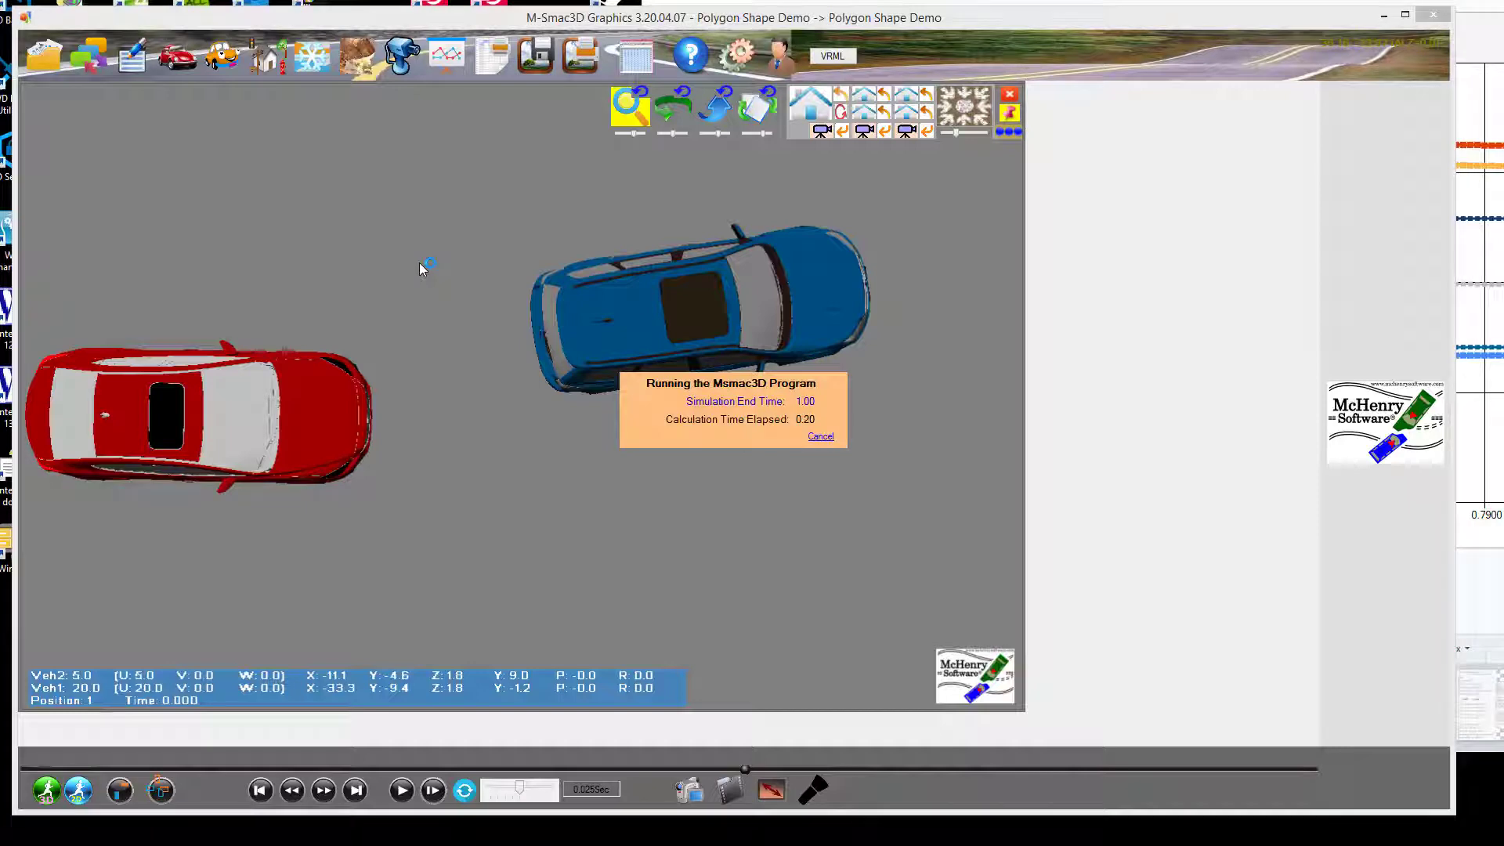
Step: Replay and stop the recalculated run, then capture its spike-free VEH ACCEL chart
left_click(404, 790)
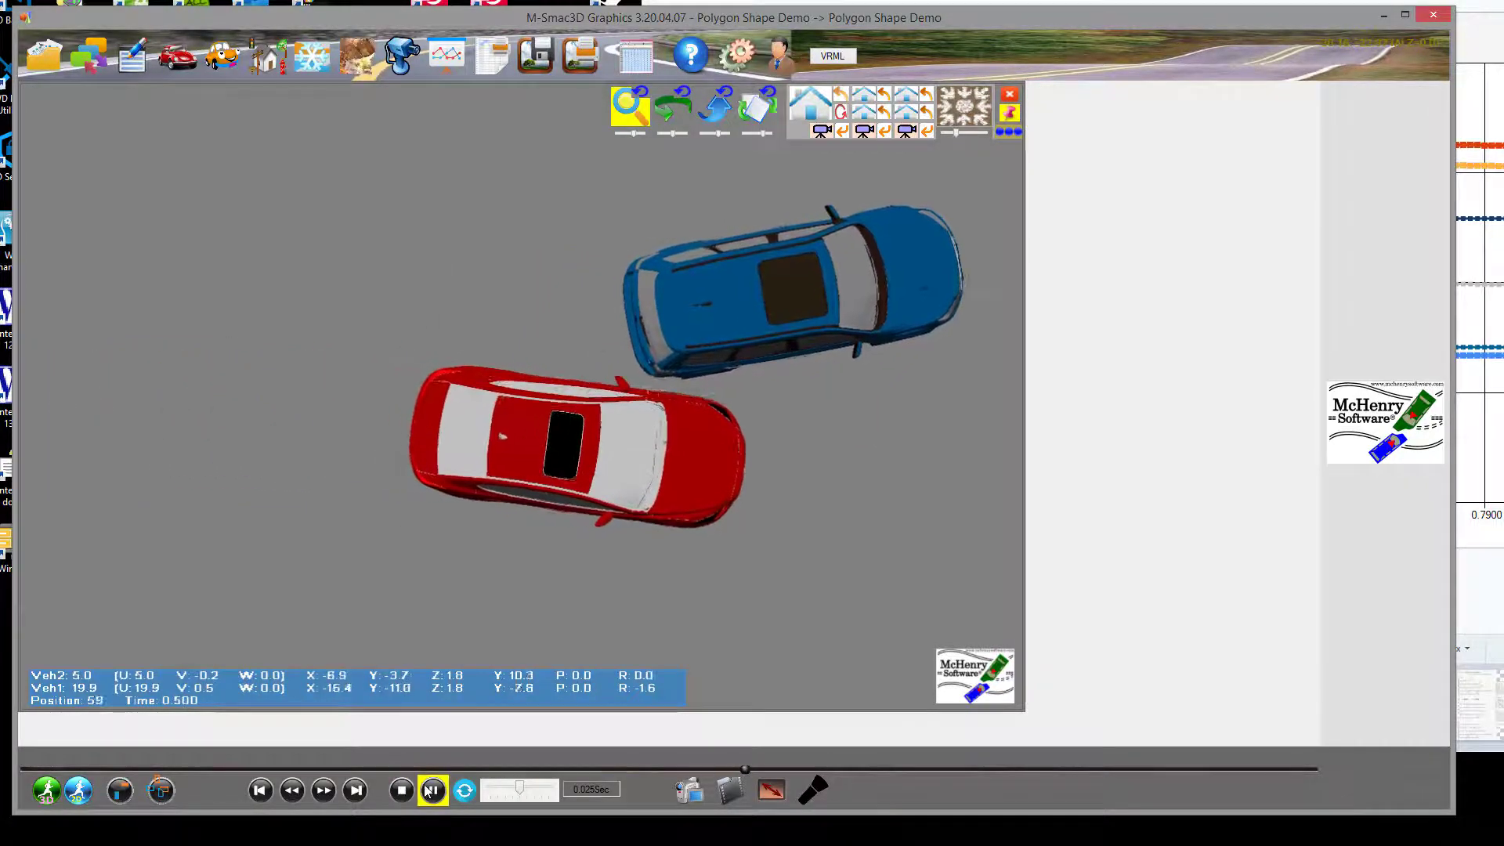
left_click(388, 176)
left_click(447, 53)
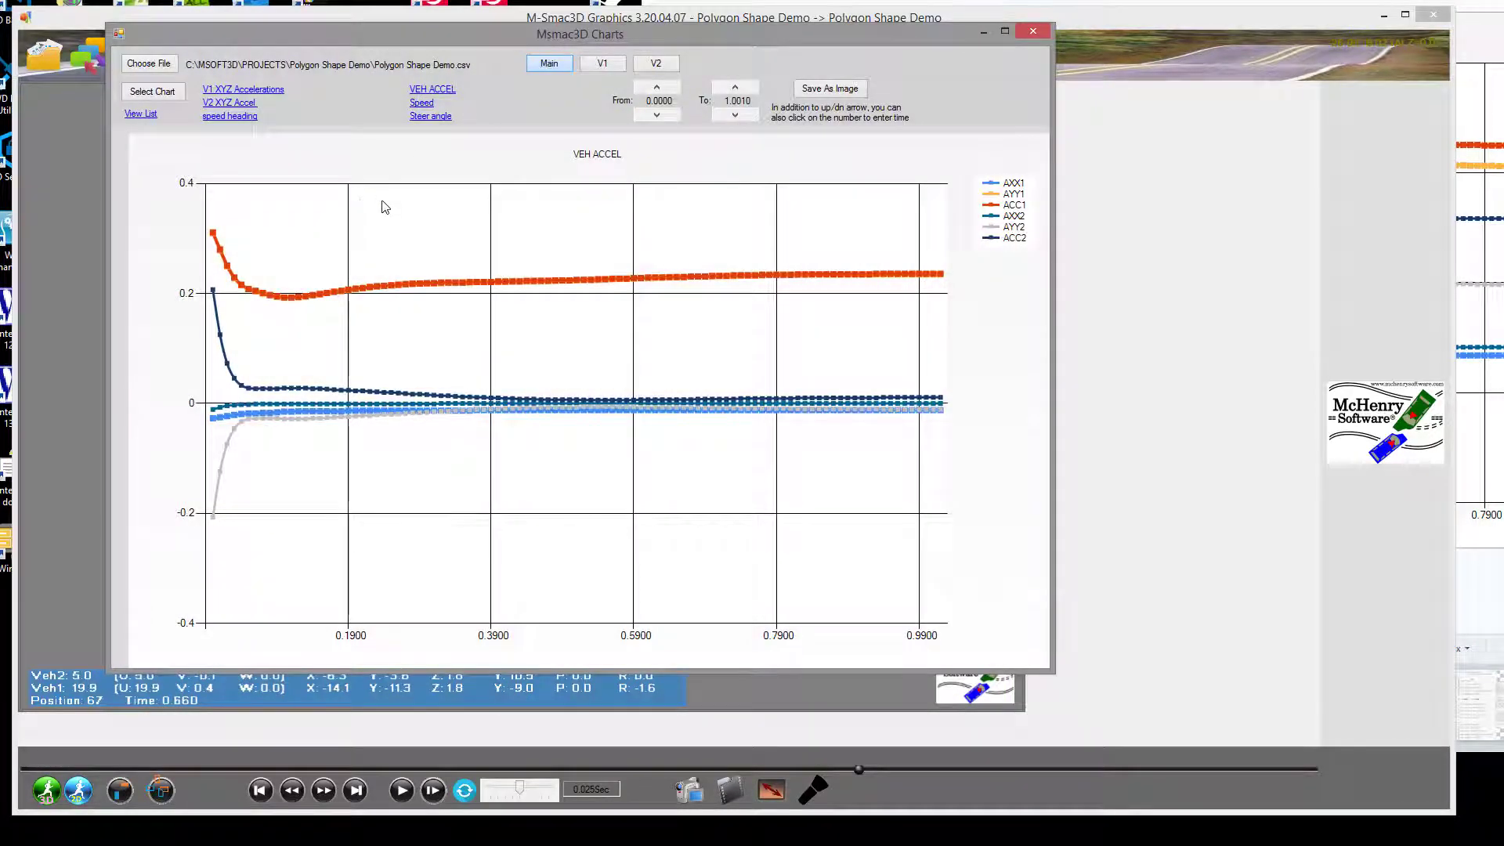
key("Print")
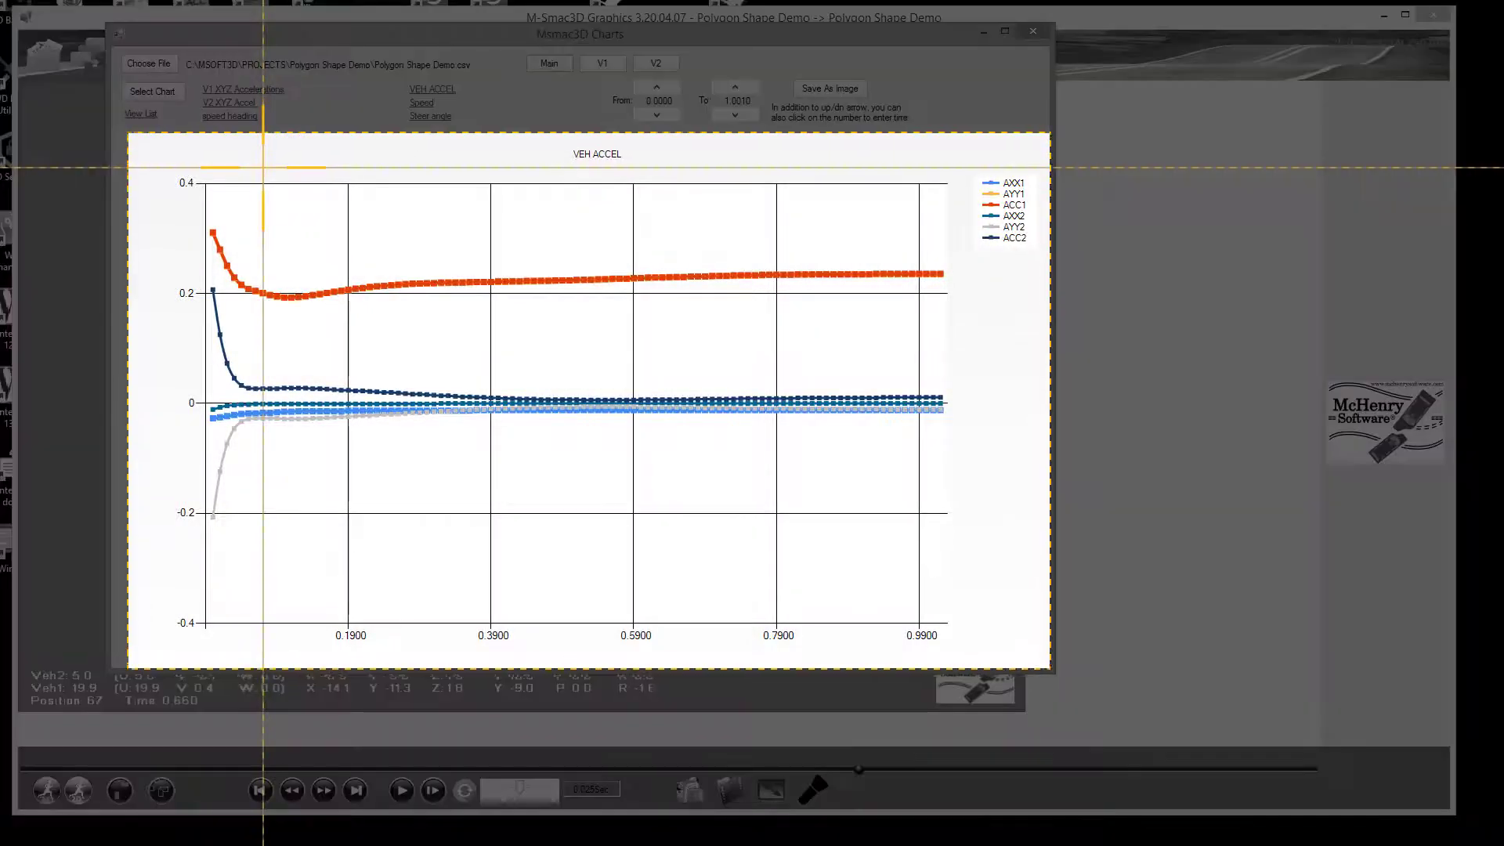
Step: Capture the VEH ACCEL chart region for the Snagit rectangular-versus-polygon comparison
left_click(265, 174)
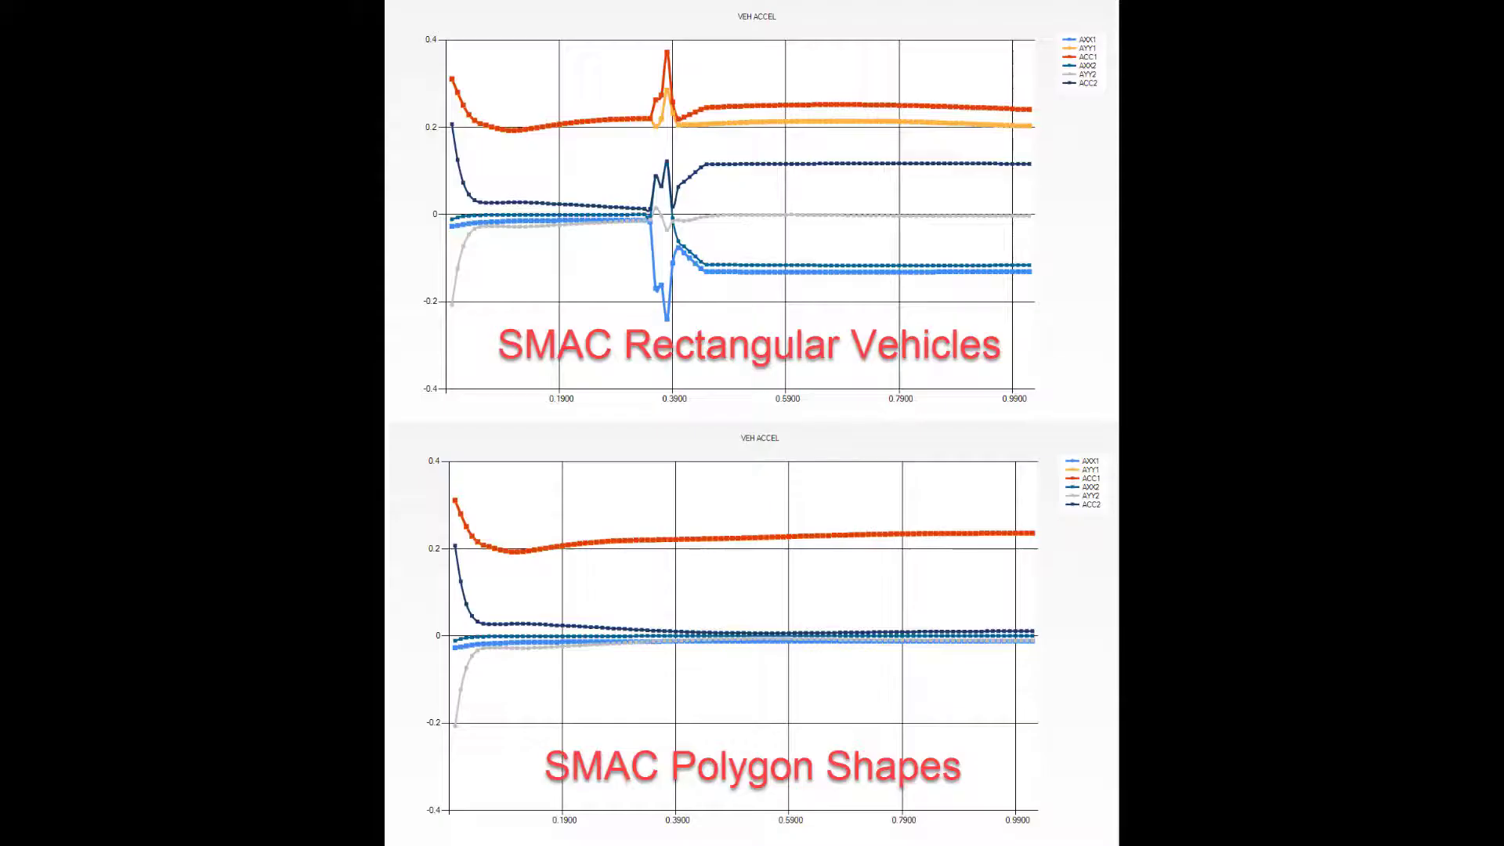